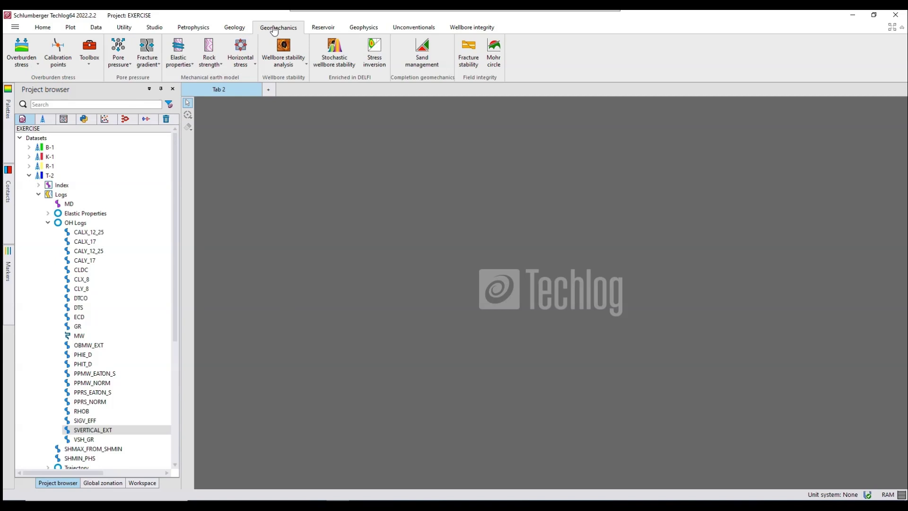
# Start a wellbore stability analysis for well T-2 and assign the Hole Deviation and Hole Azimuth data types to their matching inputs
pyautogui.click(303, 65)
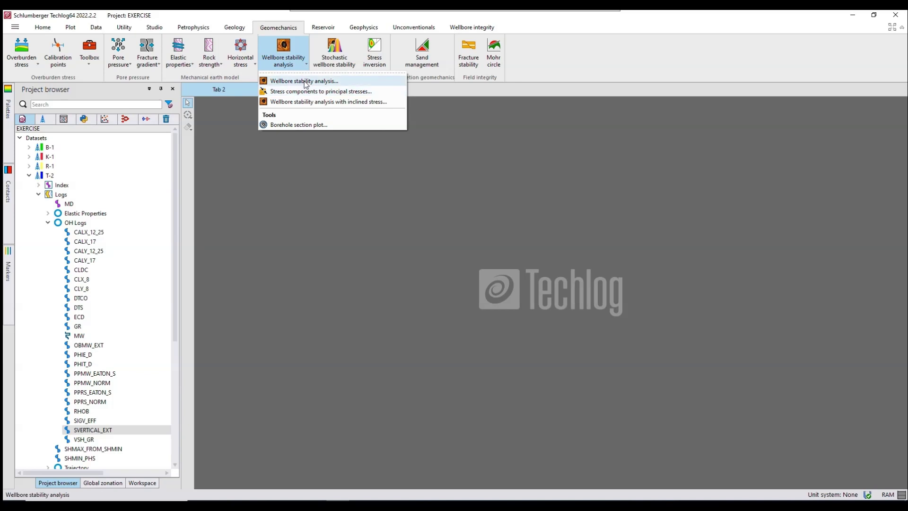
pyautogui.click(305, 82)
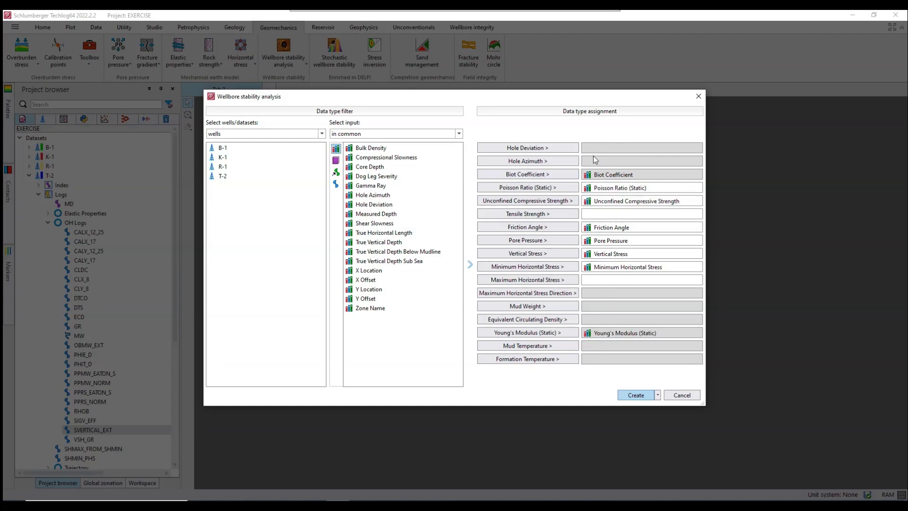
pyautogui.click(220, 178)
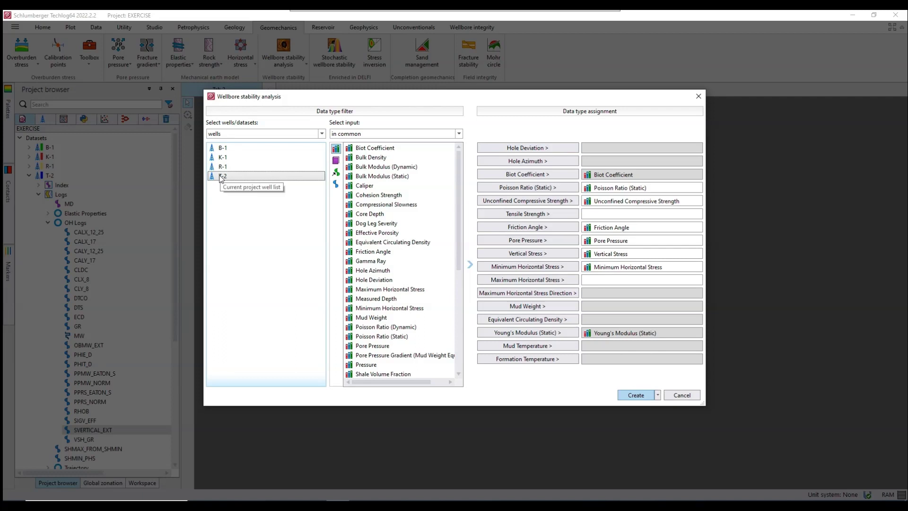
pyautogui.click(366, 280)
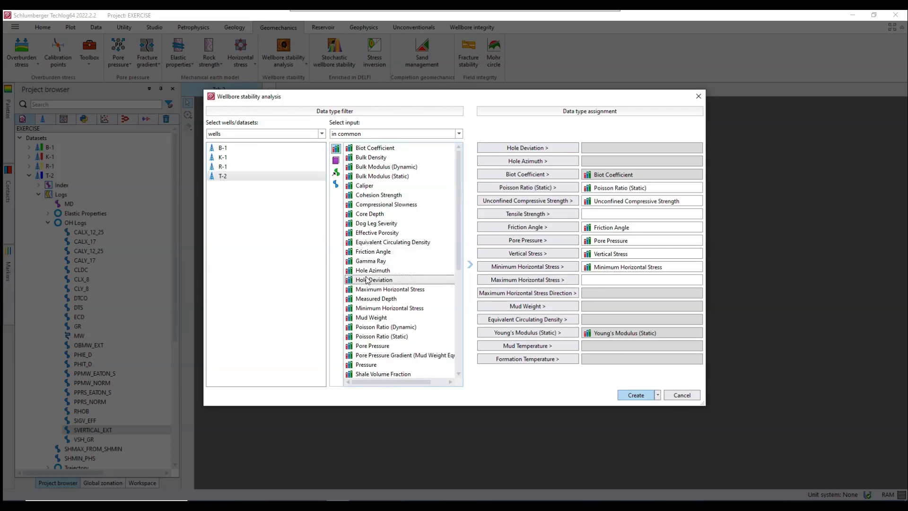
pyautogui.click(557, 149)
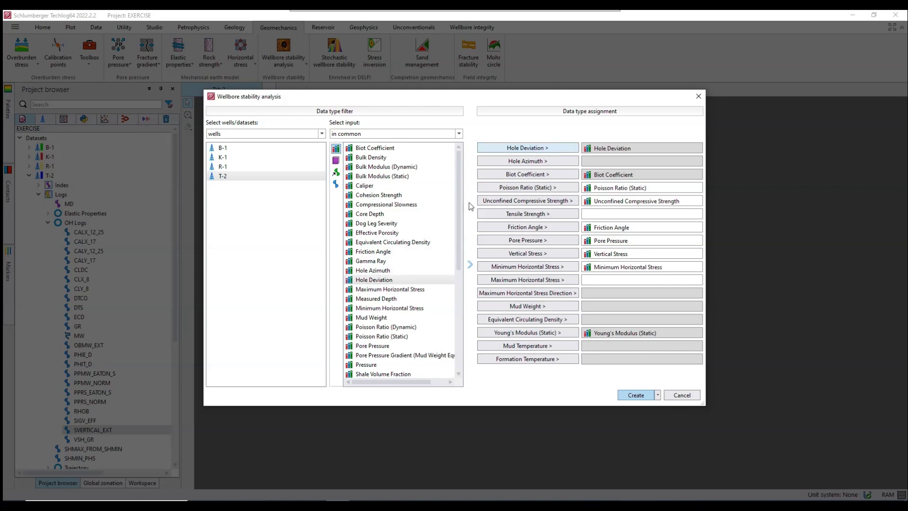
pyautogui.click(384, 273)
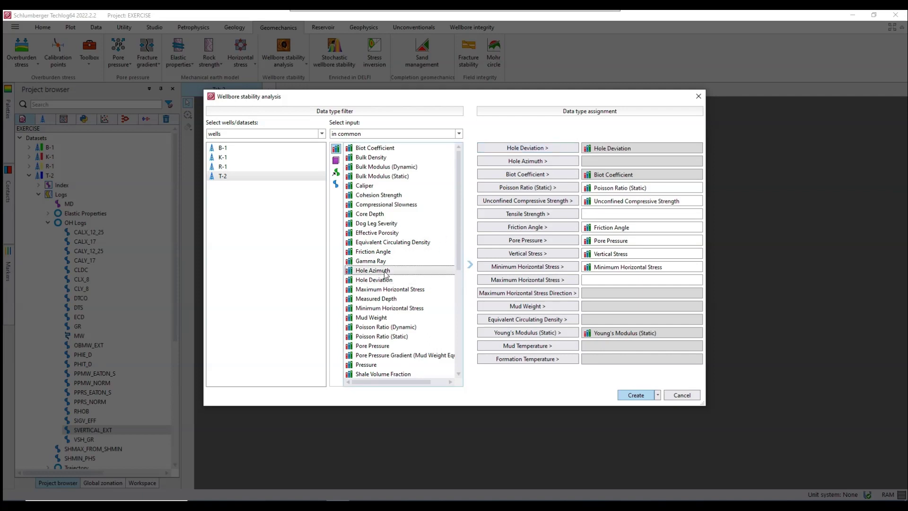
pyautogui.click(560, 163)
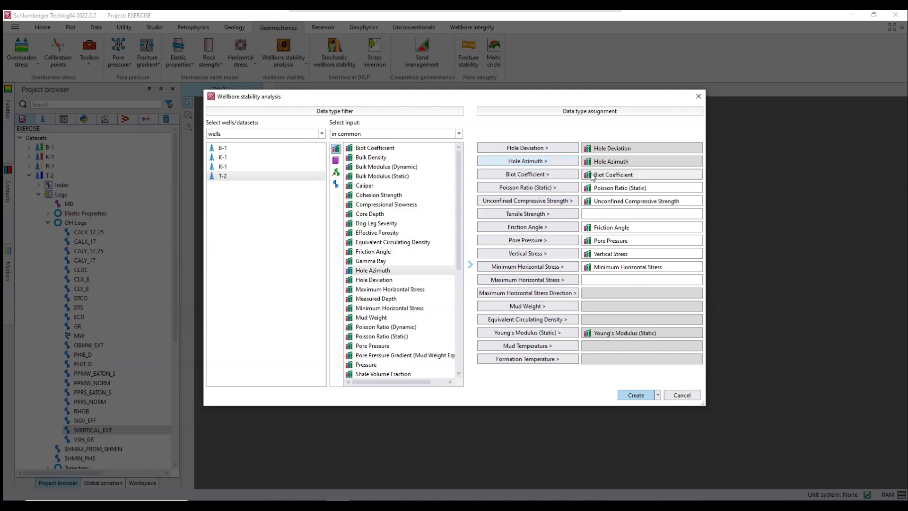
# Assign the Tensile Strength data type to the Tensile Strength input of the wellbore stability analysis
pyautogui.click(586, 178)
pyautogui.click(595, 190)
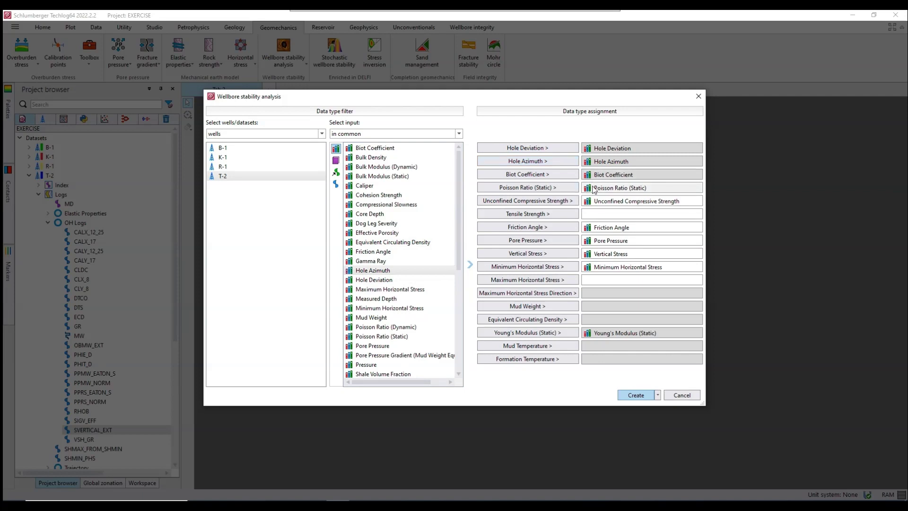
pyautogui.click(600, 202)
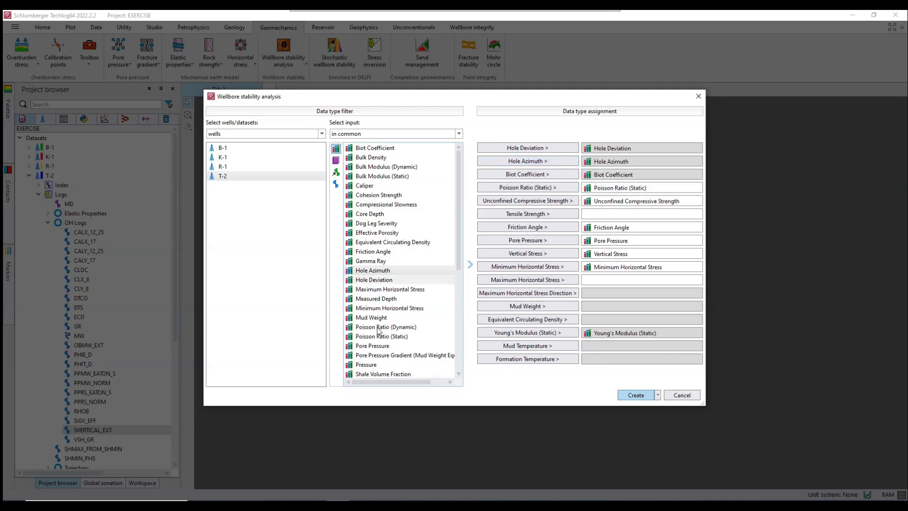
pyautogui.scroll(-5, 379, 329)
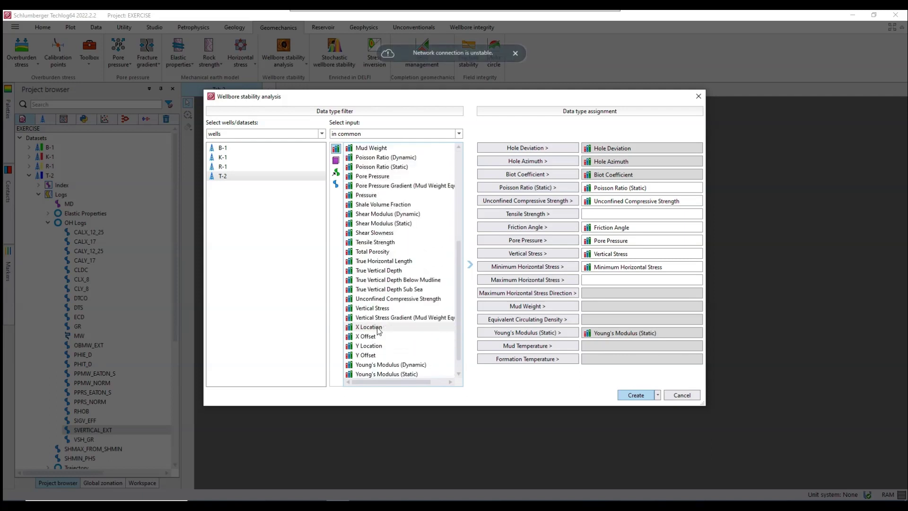
pyautogui.click(381, 244)
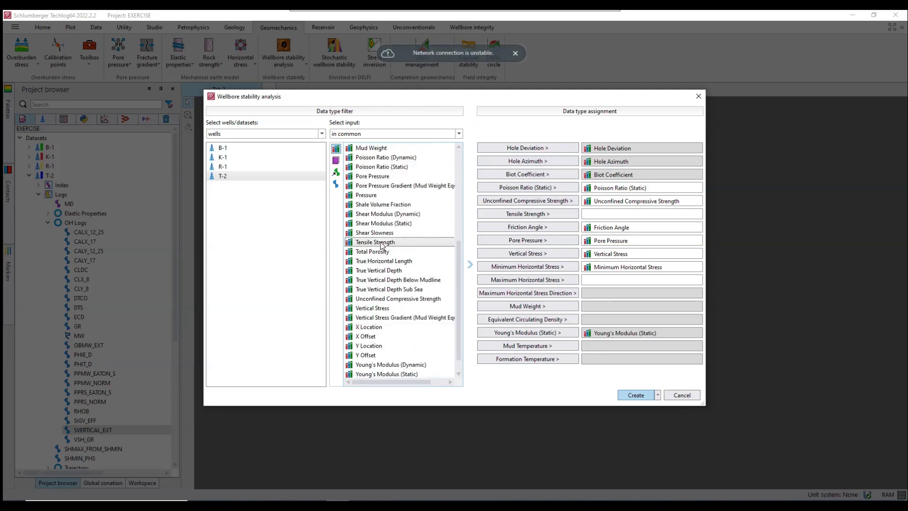
pyautogui.click(538, 215)
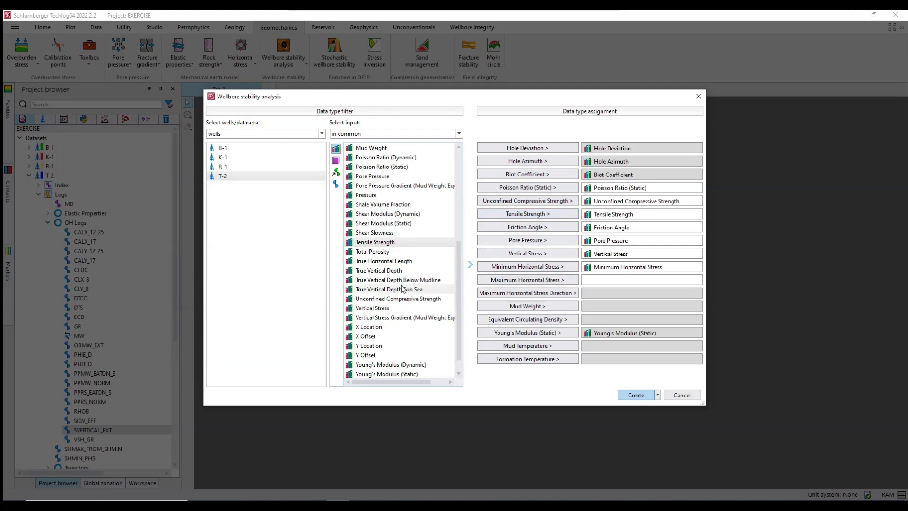
# Assign the Maximum Horizontal Stress data type to the Maximum Horizontal Stress input
pyautogui.scroll(-1, 401, 284)
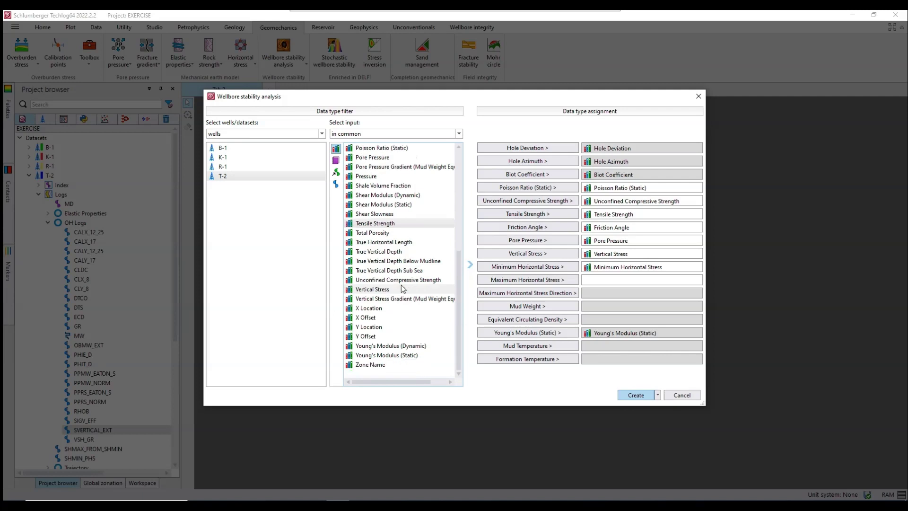
pyautogui.scroll(3, 401, 285)
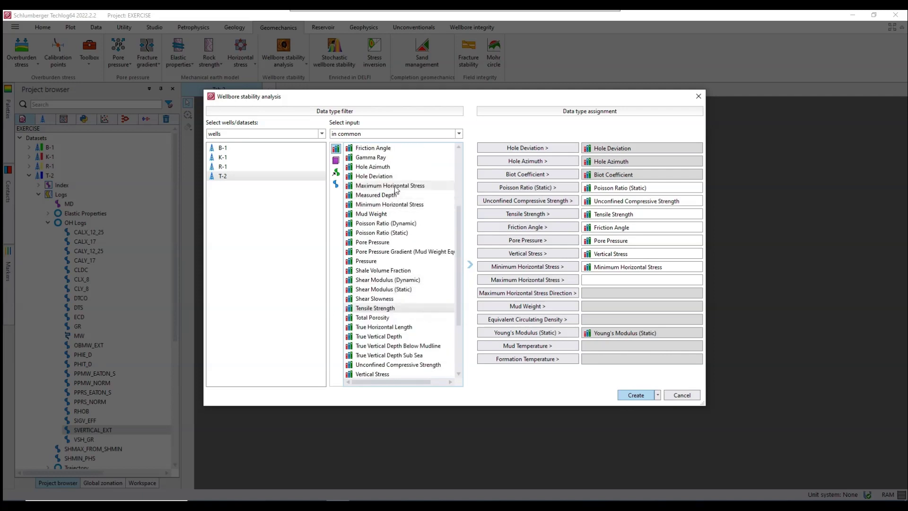
pyautogui.click(395, 186)
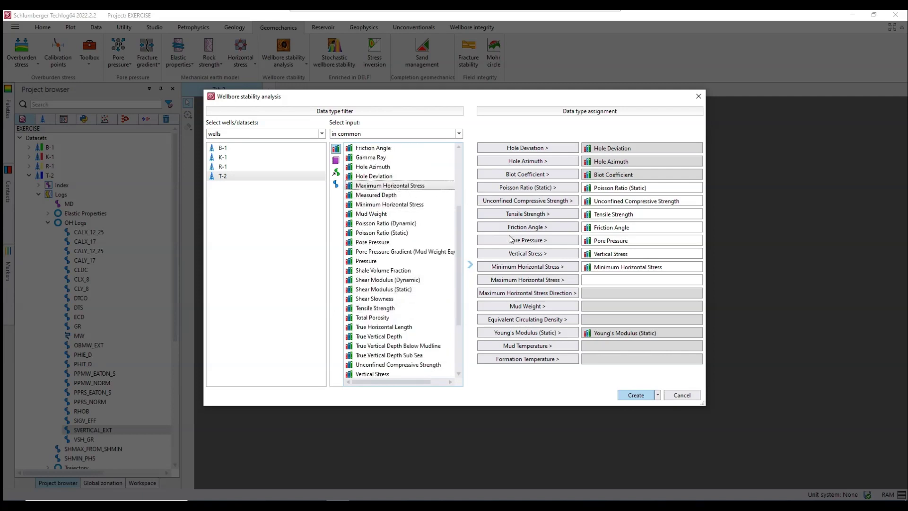
pyautogui.click(547, 283)
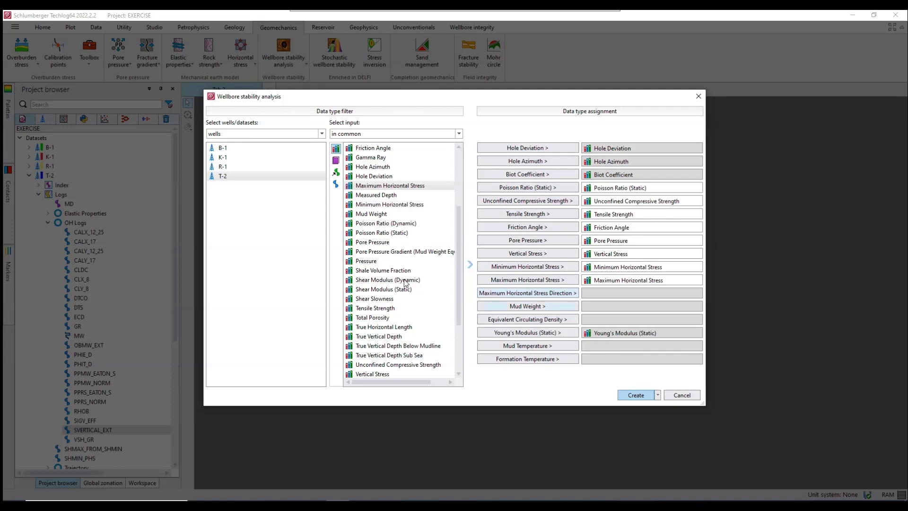
# Assign the Mud Weight and Equivalent Circulating Density data types to their matching inputs
pyautogui.click(364, 215)
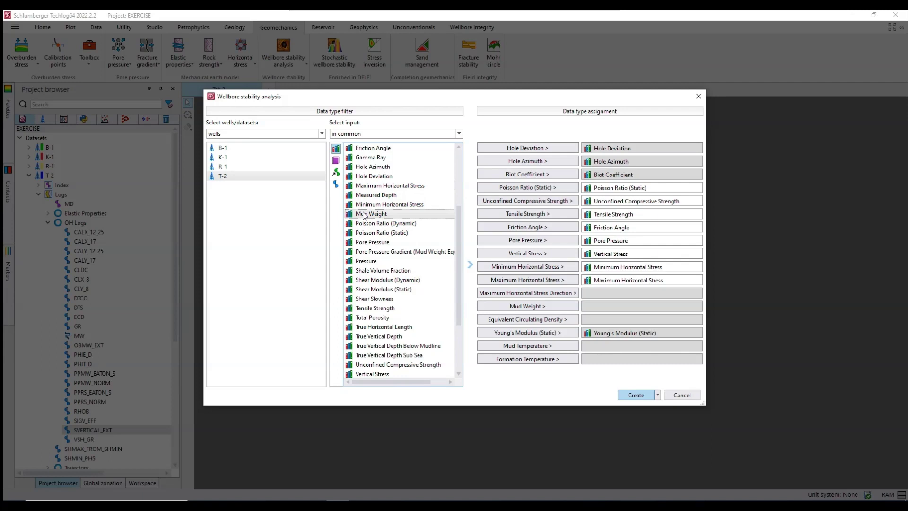
pyautogui.click(557, 307)
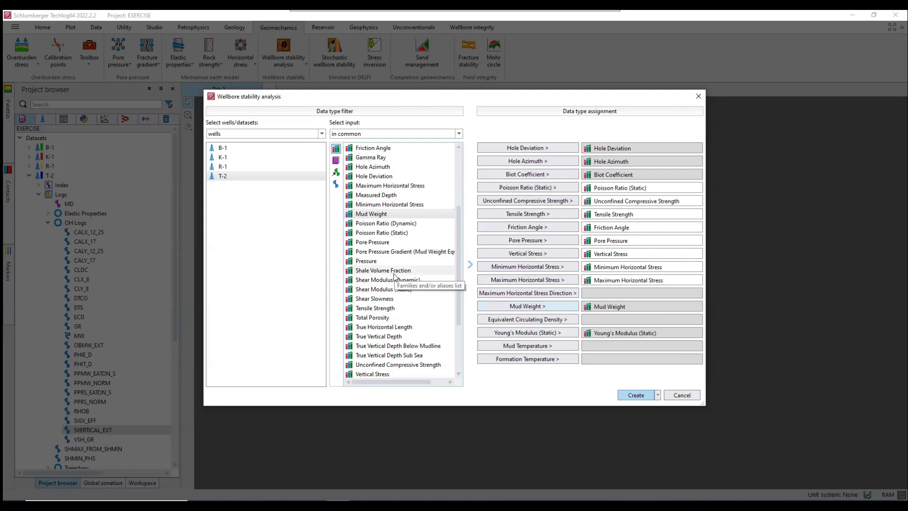
pyautogui.scroll(3, 397, 187)
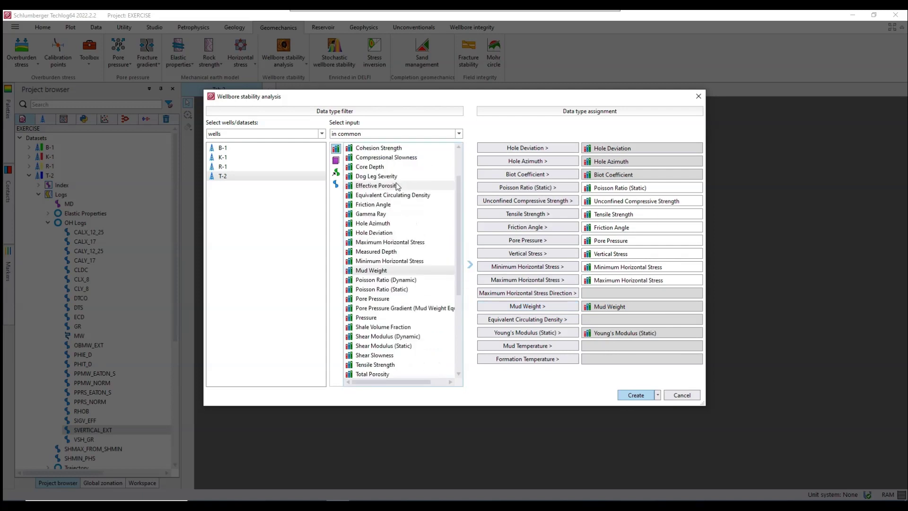
pyautogui.scroll(1, 397, 187)
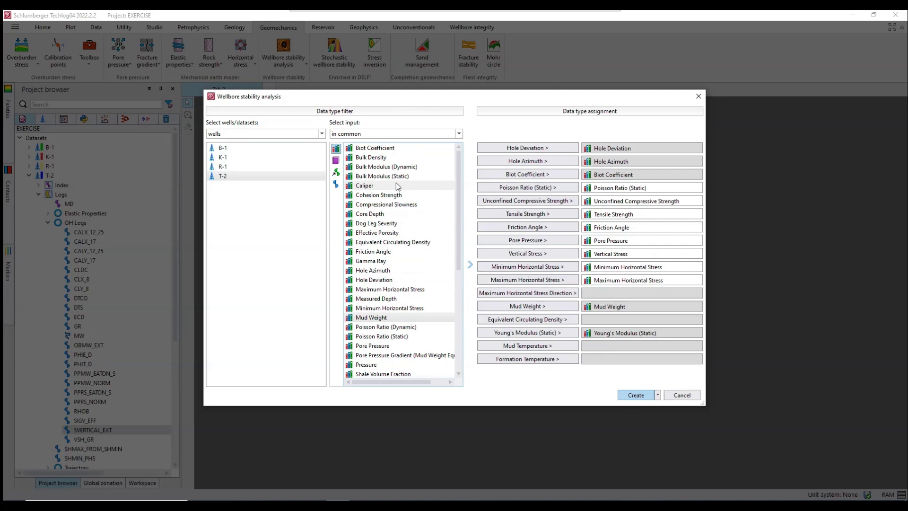
pyautogui.click(382, 243)
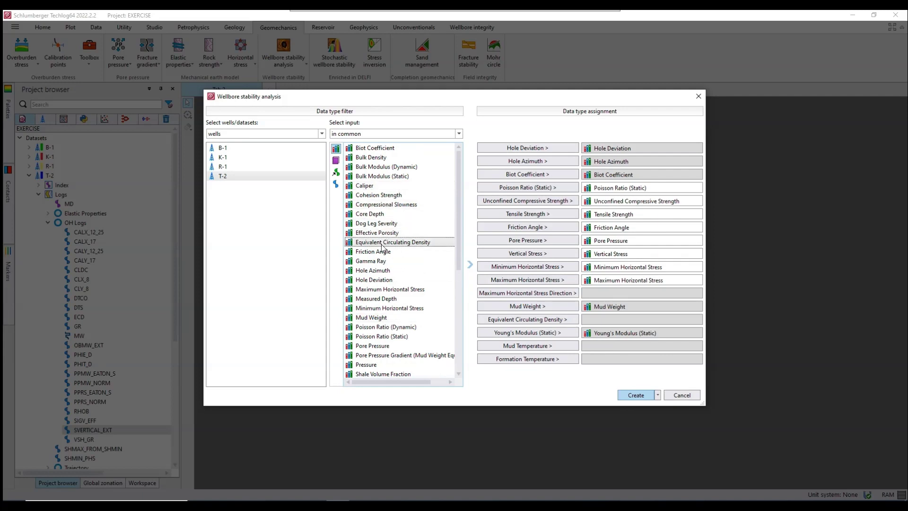
pyautogui.click(551, 321)
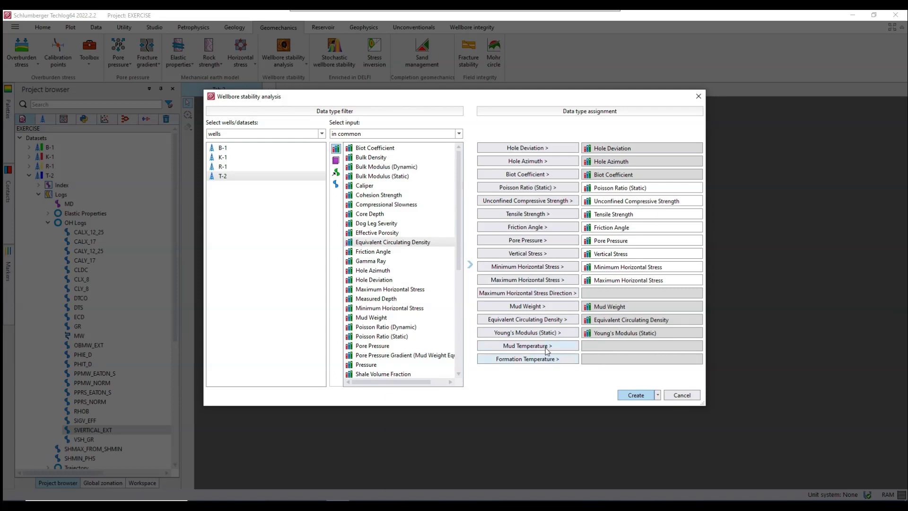
# Create the analysis workflow with the Logs dataset of well T-2 as input, and transpose the input table to a vertical layout
pyautogui.click(633, 395)
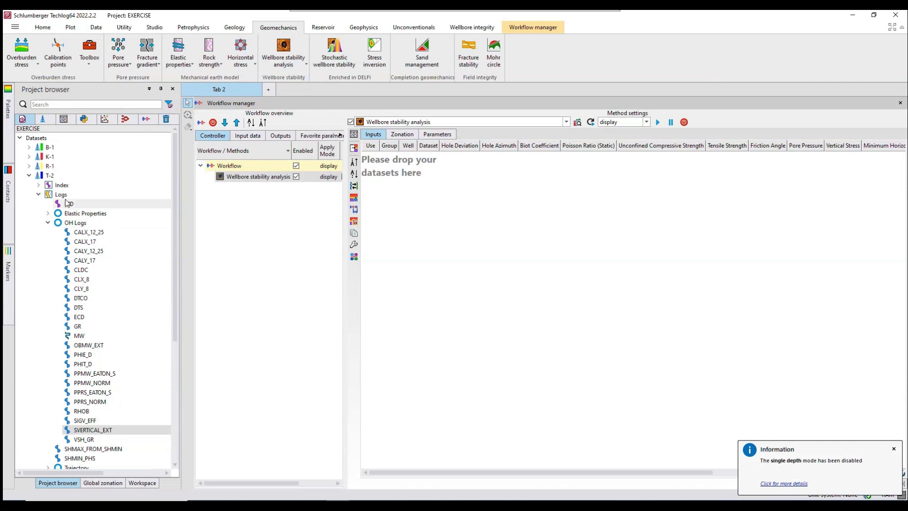
pyautogui.moveTo(65, 196); pyautogui.dragTo(418, 178)
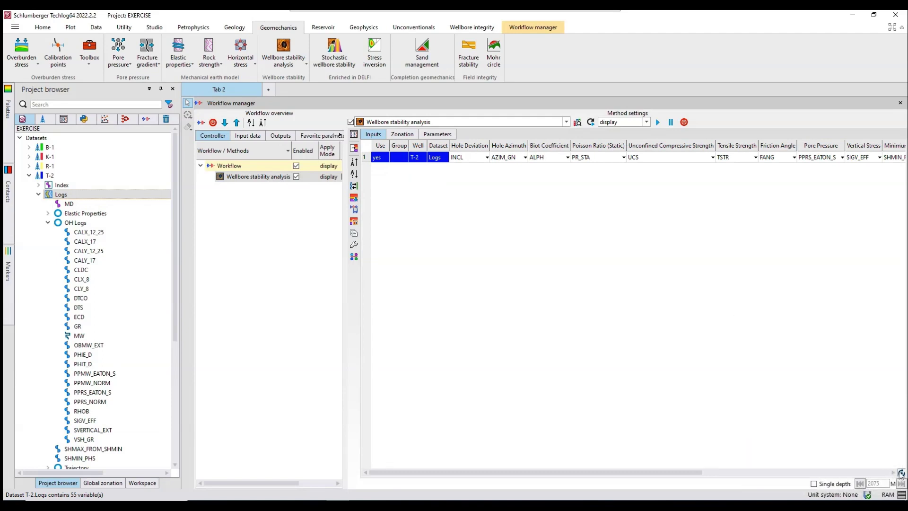
pyautogui.click(901, 473)
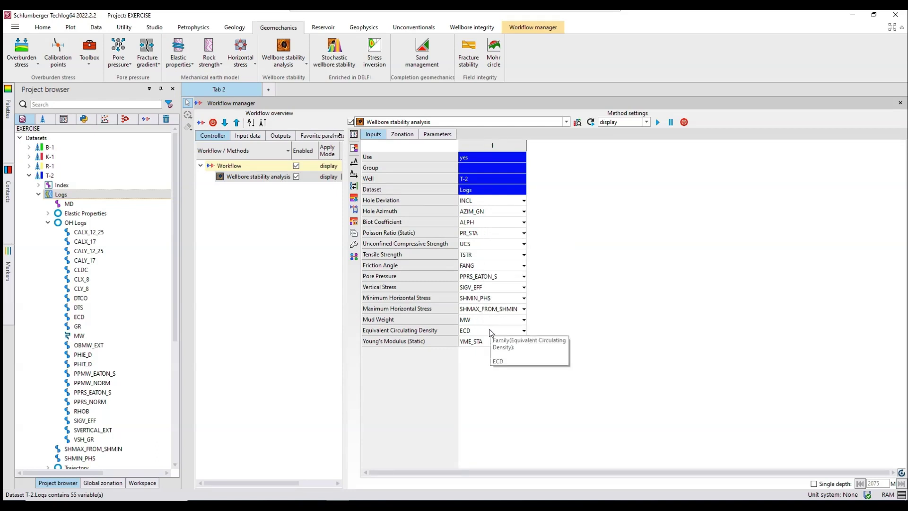
# Set the Vertical Stress input to SVERTICAL_EXT and check the available Hole Azimuth variables, keeping AZIM_GN
pyautogui.click(498, 287)
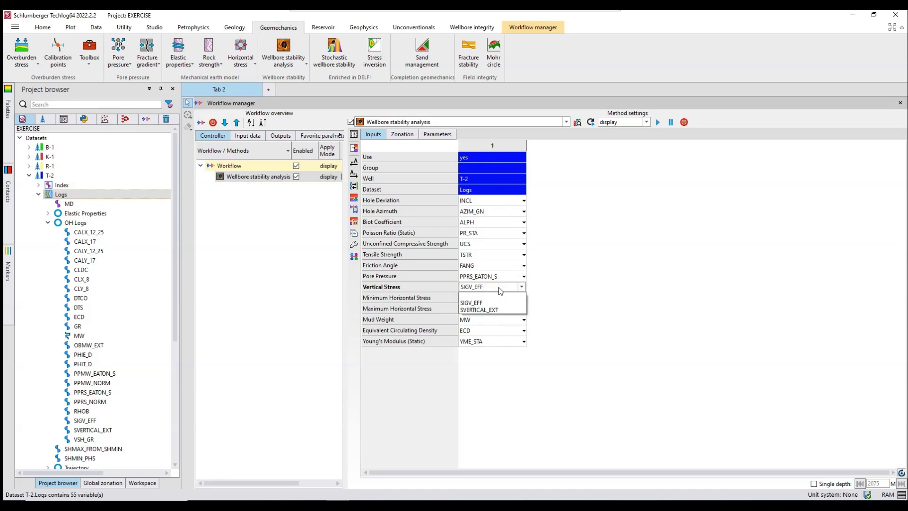
pyautogui.click(489, 310)
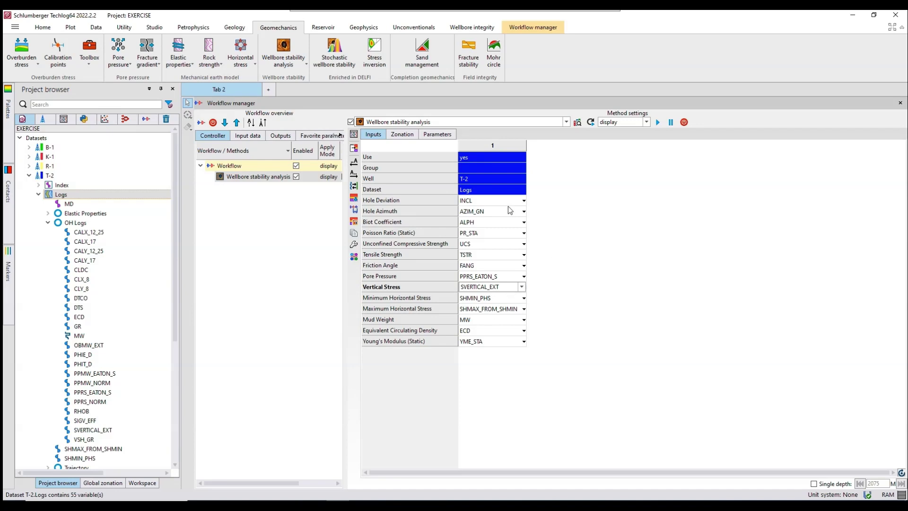
pyautogui.click(500, 213)
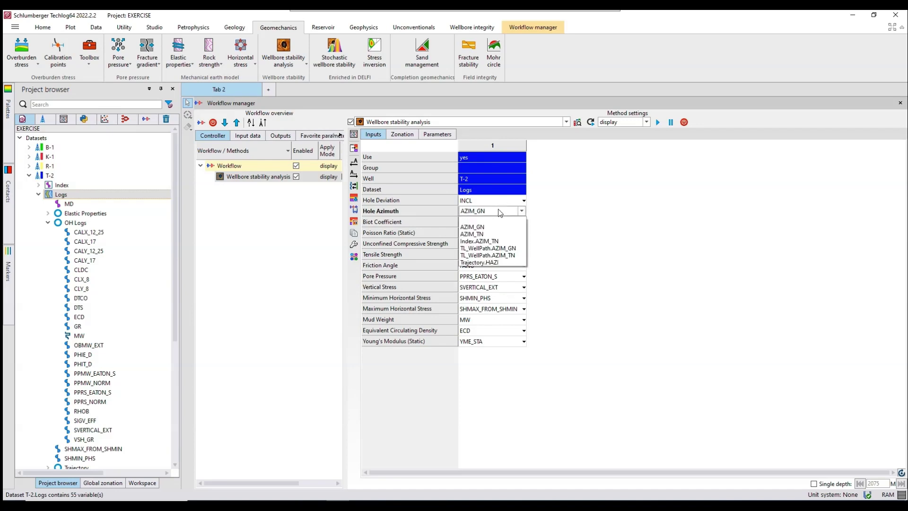
pyautogui.click(586, 201)
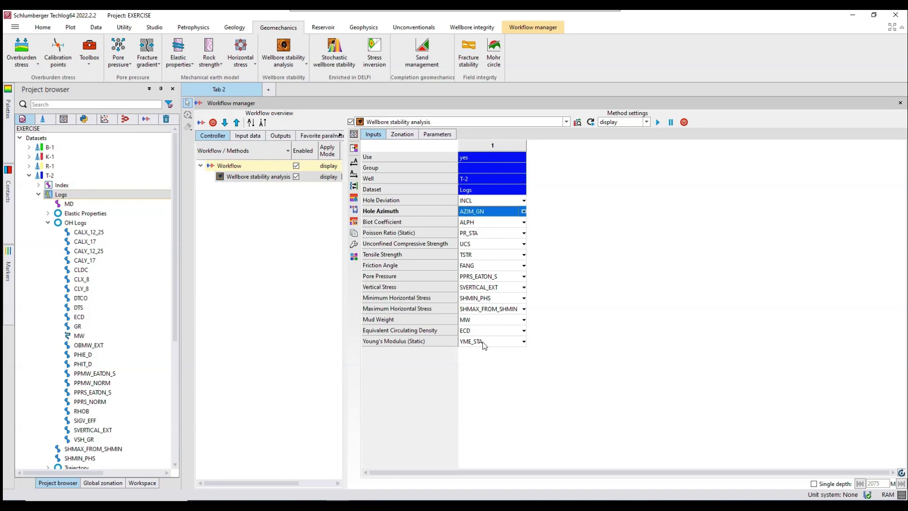
# Check the zonation, then set the failure criteria to Modified Lade in the transposed parameter table
pyautogui.click(398, 136)
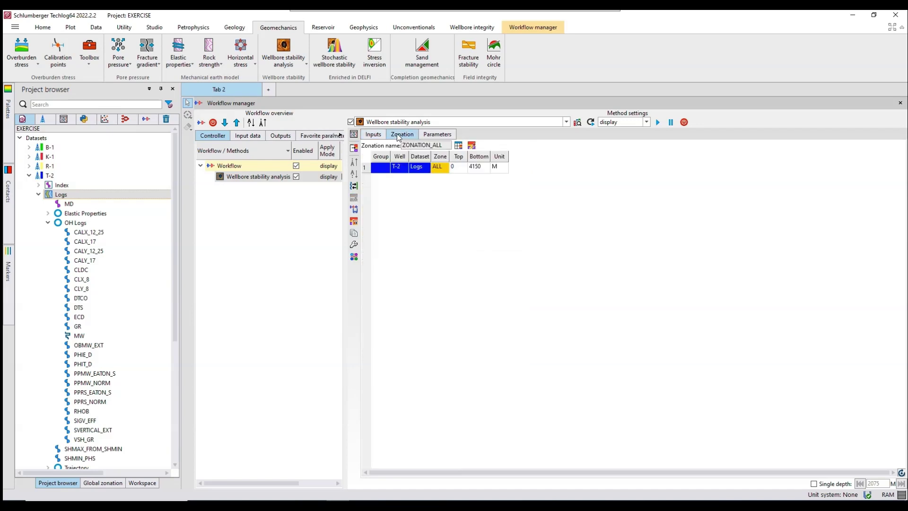
pyautogui.click(433, 135)
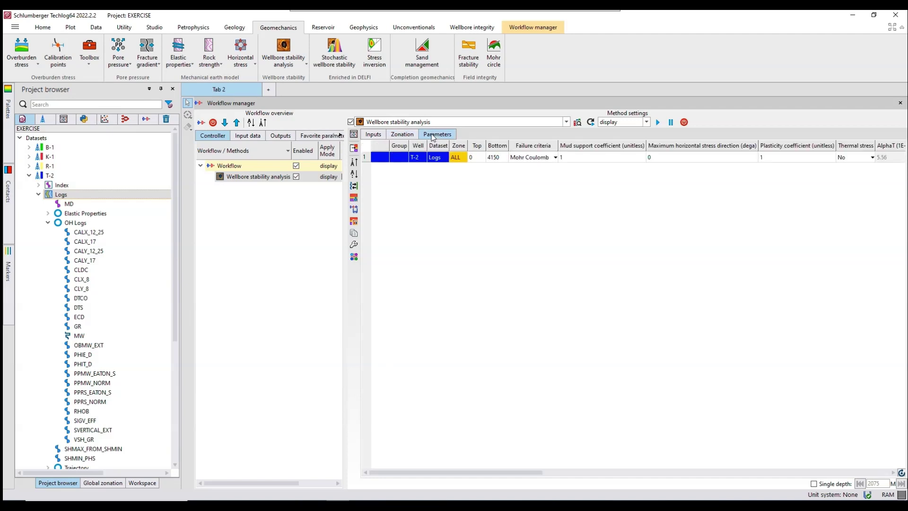
pyautogui.click(901, 474)
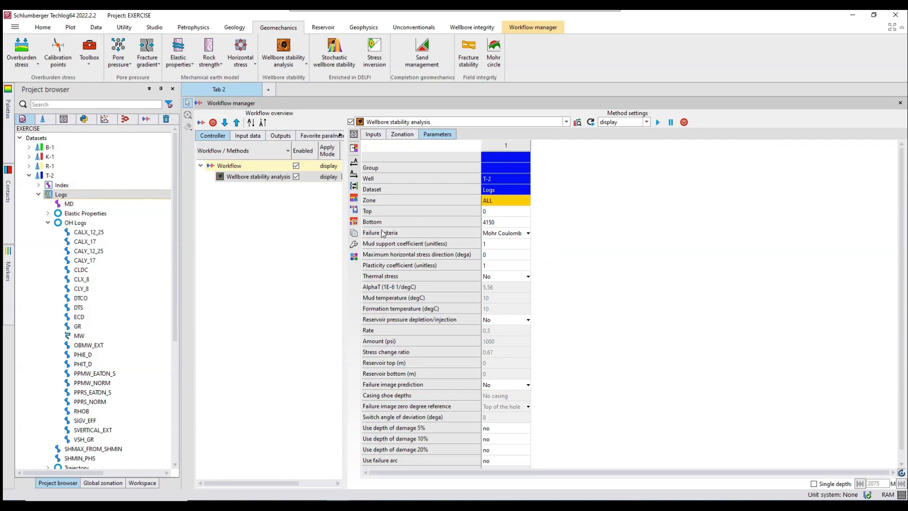
pyautogui.click(517, 237)
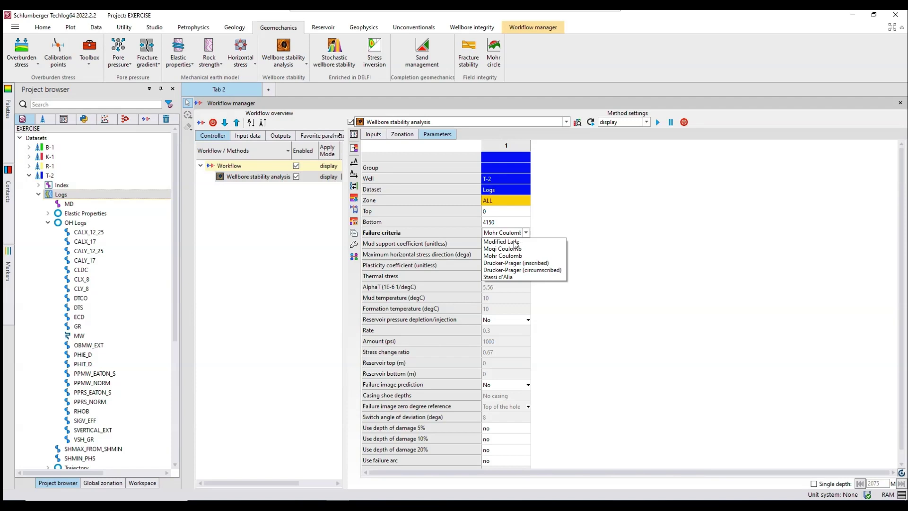
pyautogui.click(514, 242)
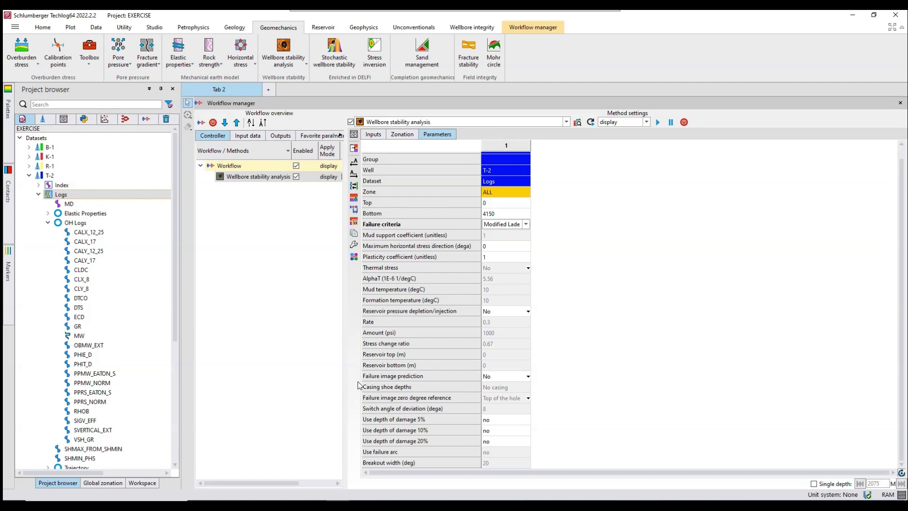
# Set failure image prediction to use MW and ECD honoring casings, and enable the 5%, 10% and 20% depth of damage options
pyautogui.click(502, 379)
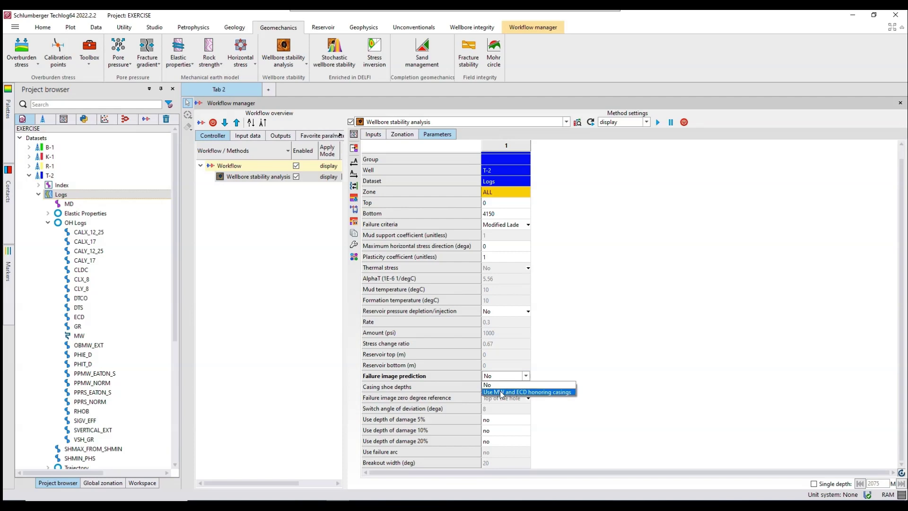
pyautogui.click(501, 392)
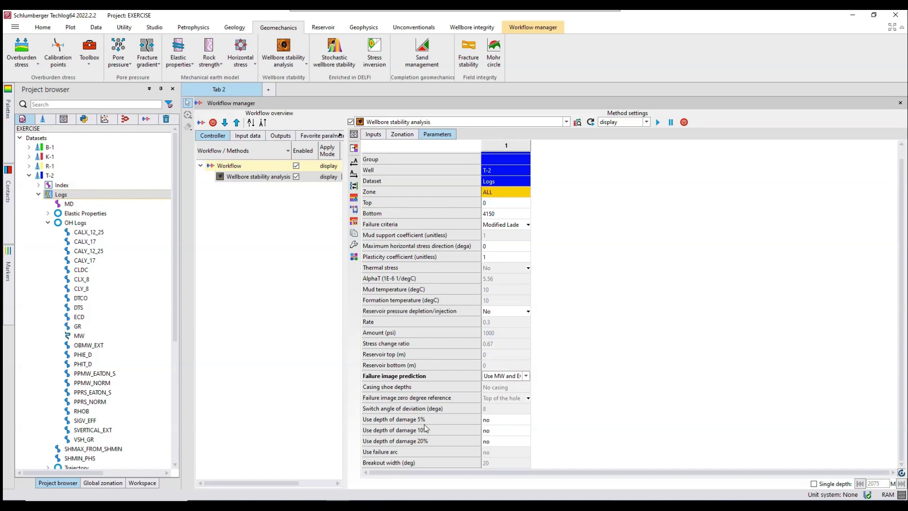
pyautogui.click(499, 420)
pyautogui.click(496, 434)
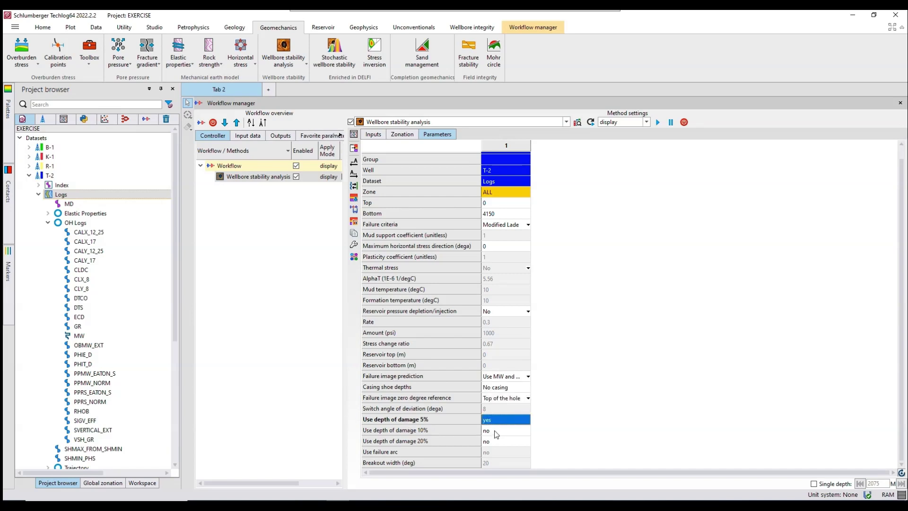
pyautogui.click(495, 431)
pyautogui.click(494, 442)
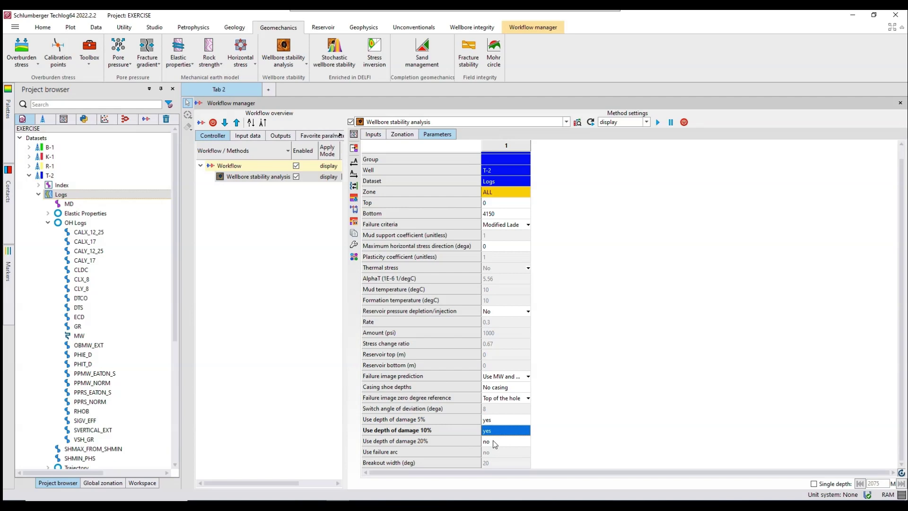
pyautogui.doubleClick(494, 441)
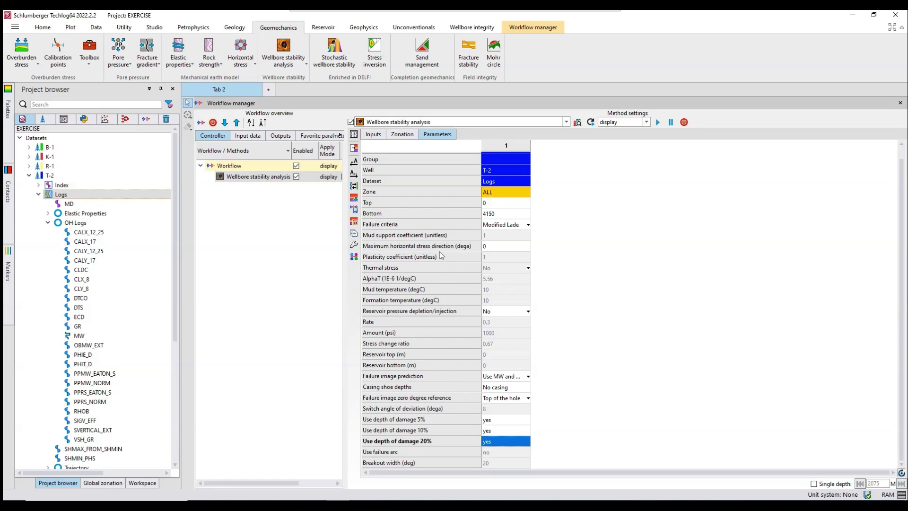
# Set the maximum horizontal stress direction to 340 dega
pyautogui.click(489, 246)
pyautogui.click(489, 247)
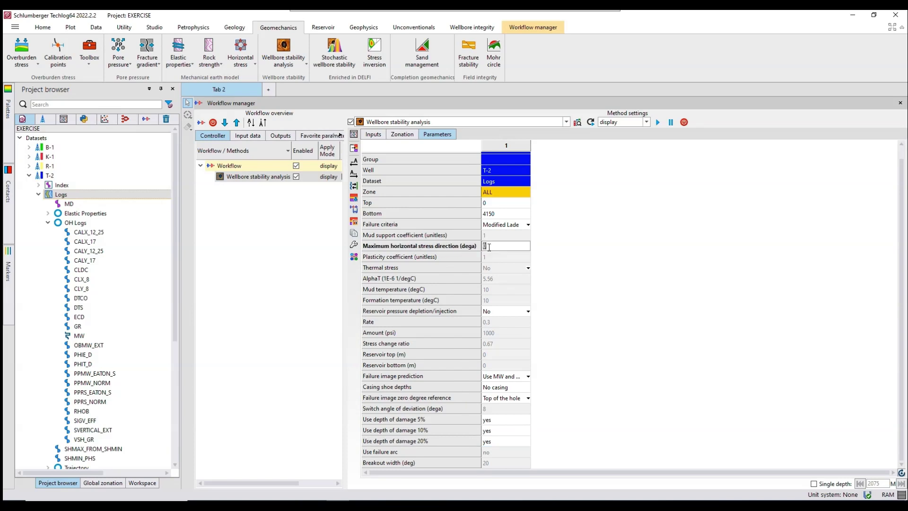
pyautogui.write('340')
pyautogui.press('Return')
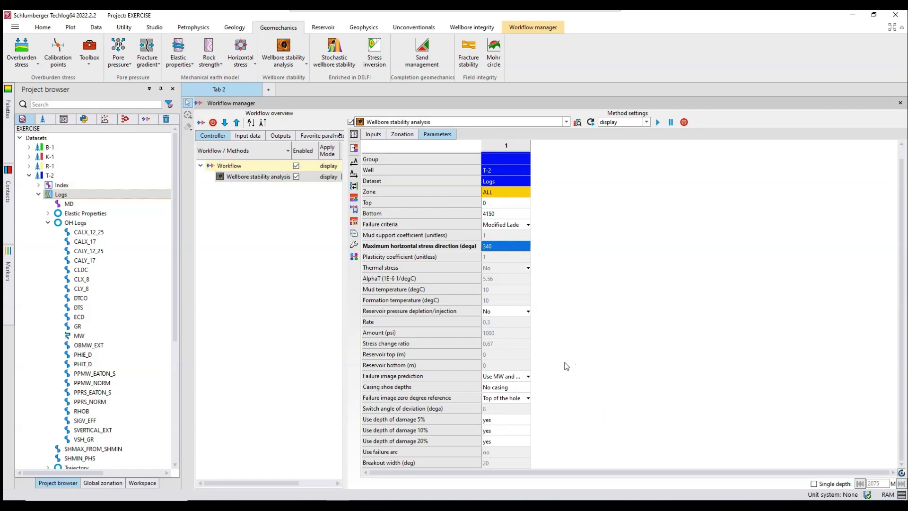
# Enter the casing shoe depths as 300;1500;2700;3500;4150
pyautogui.click(516, 387)
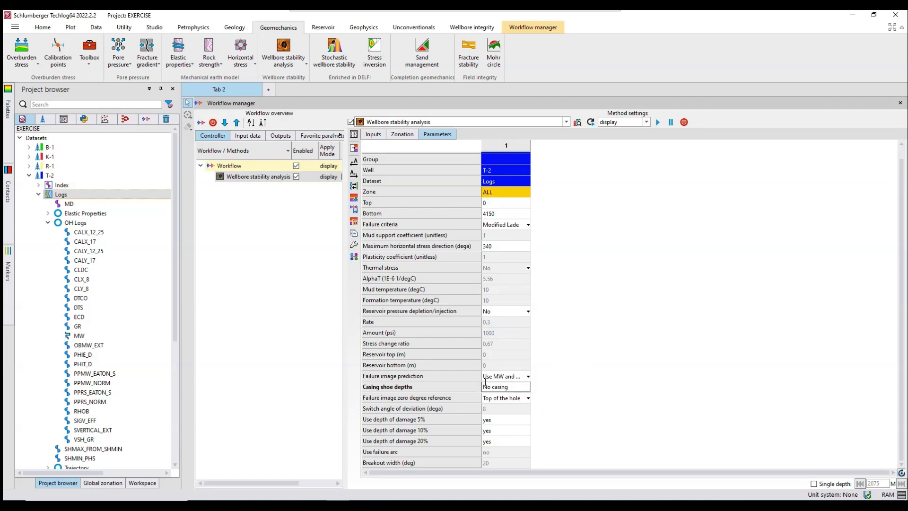
pyautogui.moveTo(517, 386); pyautogui.dragTo(482, 384)
pyautogui.write('3')
pyautogui.write('15')
pyautogui.write('00;2')
pyautogui.write('700;')
pyautogui.write('35')
pyautogui.write('00')
pyautogui.write(';')
pyautogui.write('415')
pyautogui.write('0')
pyautogui.press('Return')
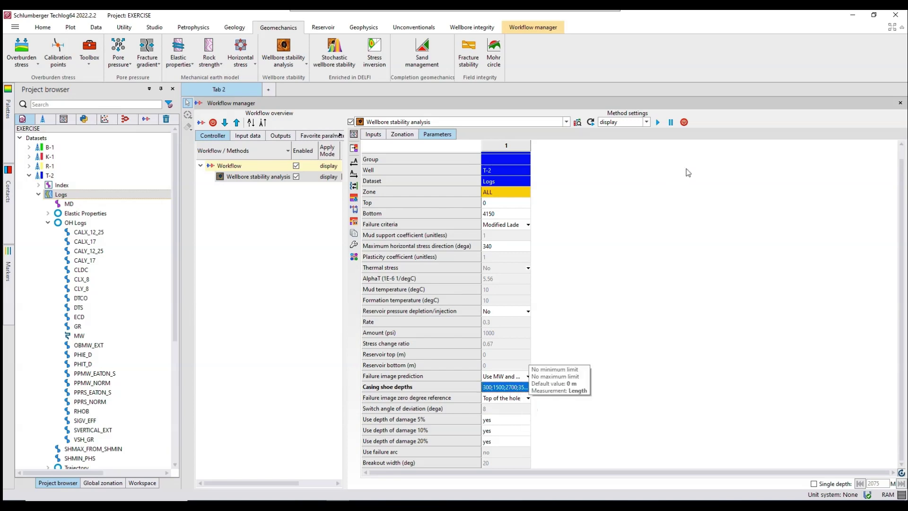
# Run the wellbore stability workflow and examine the resulting T-2 log plot over its full depth
pyautogui.click(658, 122)
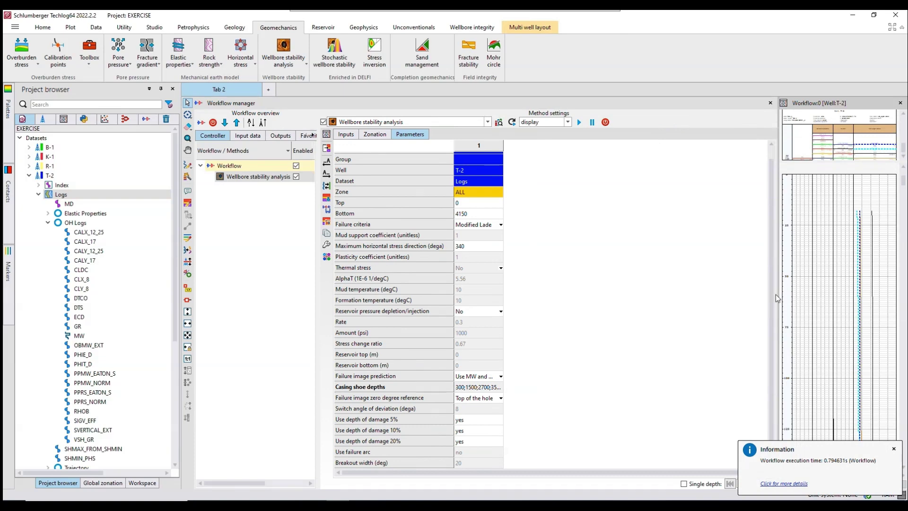
pyautogui.moveTo(776, 295); pyautogui.dragTo(672, 299)
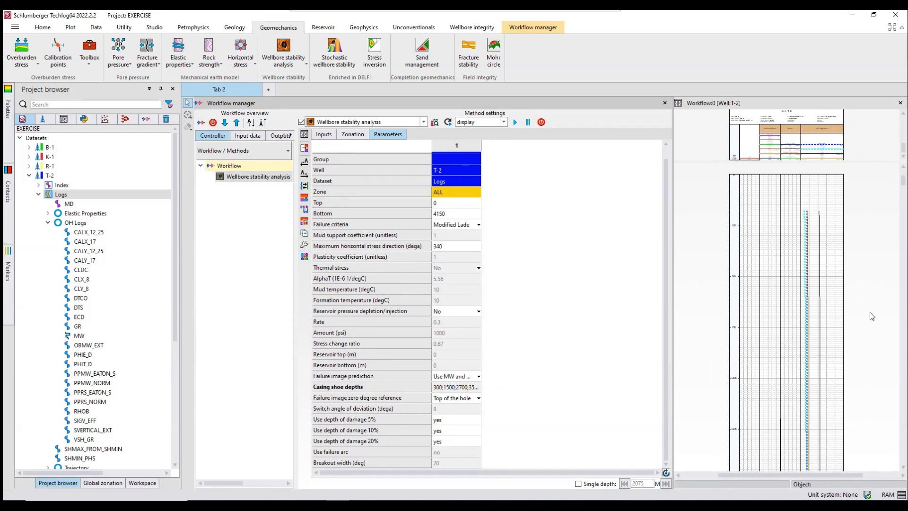
pyautogui.click(862, 327)
pyautogui.scroll(-5, 861, 327)
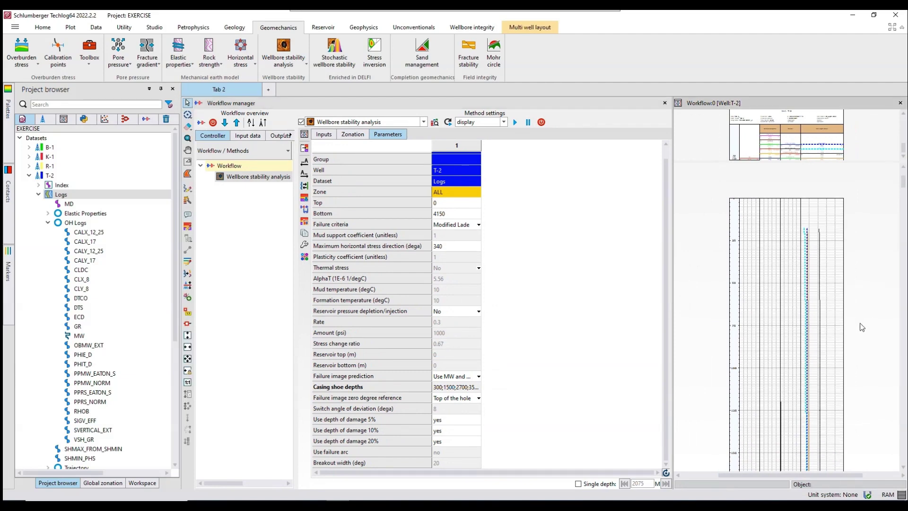
pyautogui.scroll(-6, 861, 327)
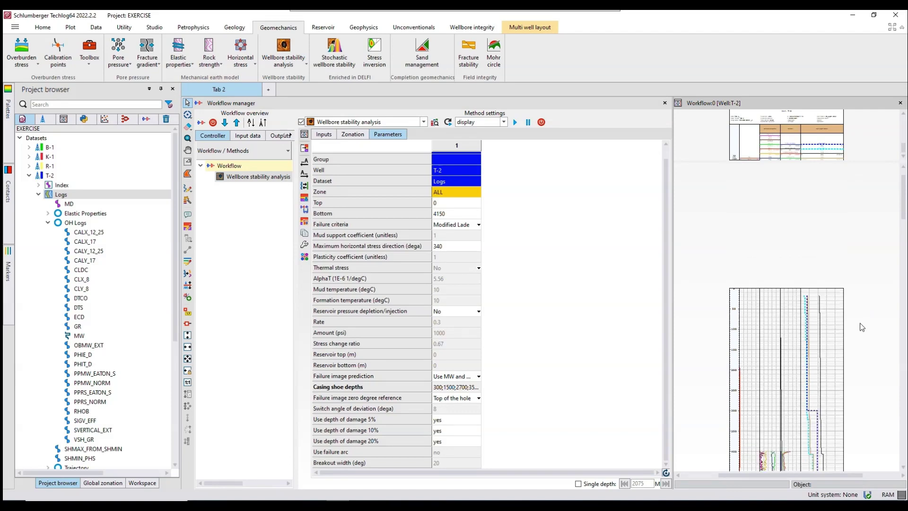
pyautogui.scroll(-3, 861, 327)
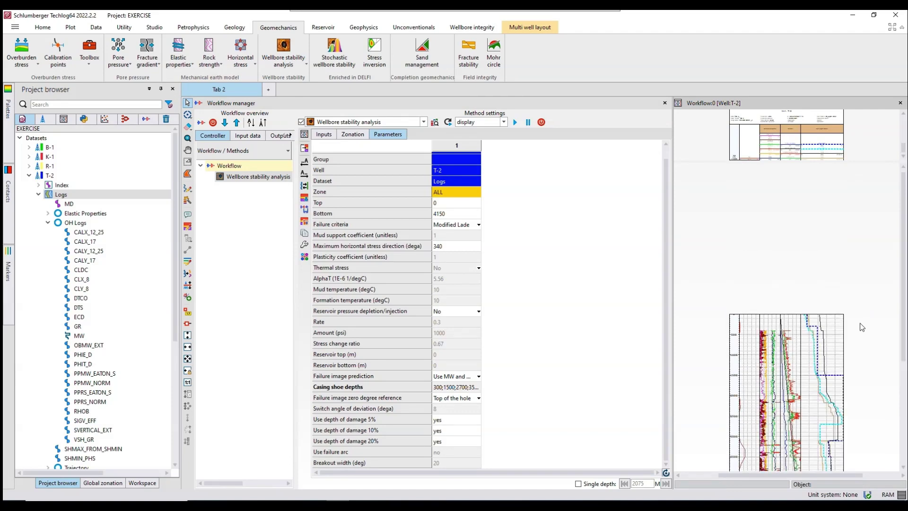
pyautogui.scroll(-5, 861, 327)
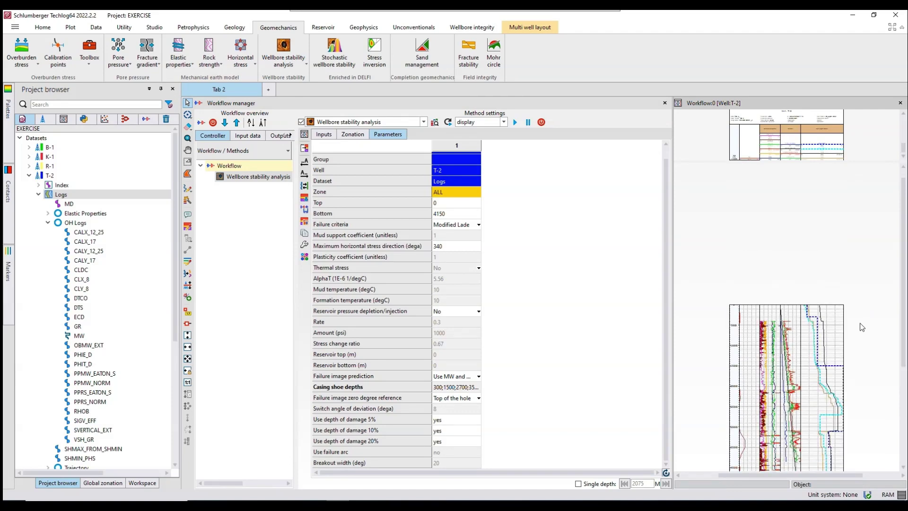
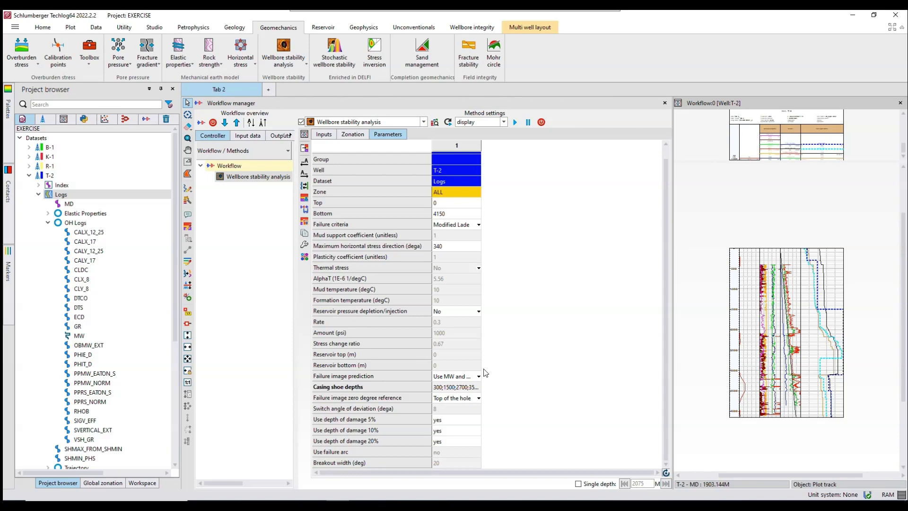
# Change the Hole Azimuth input to AZIM_TN and rerun the wellbore stability workflow
pyautogui.click(324, 135)
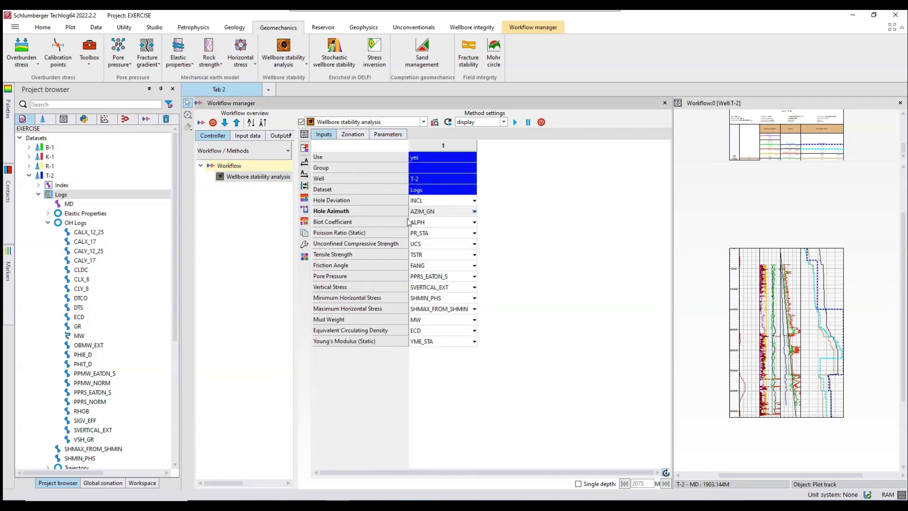
pyautogui.click(426, 214)
pyautogui.click(426, 214)
pyautogui.click(428, 235)
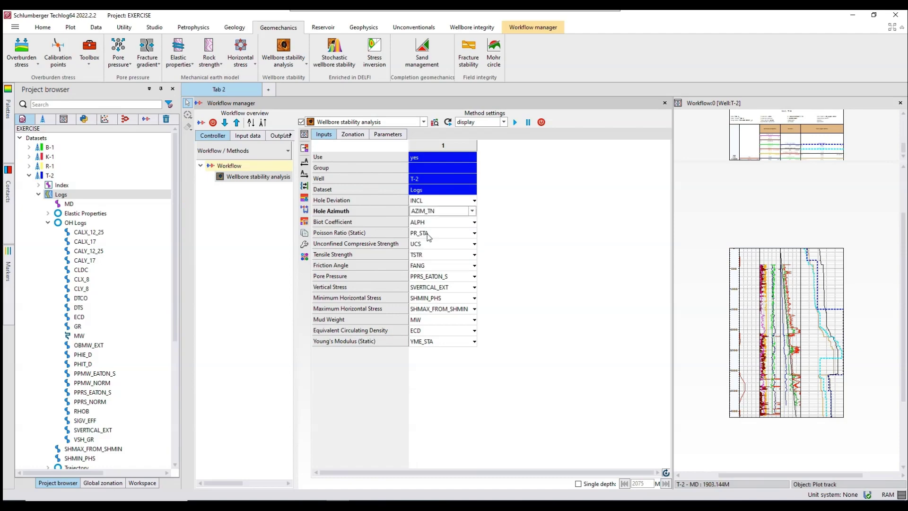
pyautogui.click(515, 124)
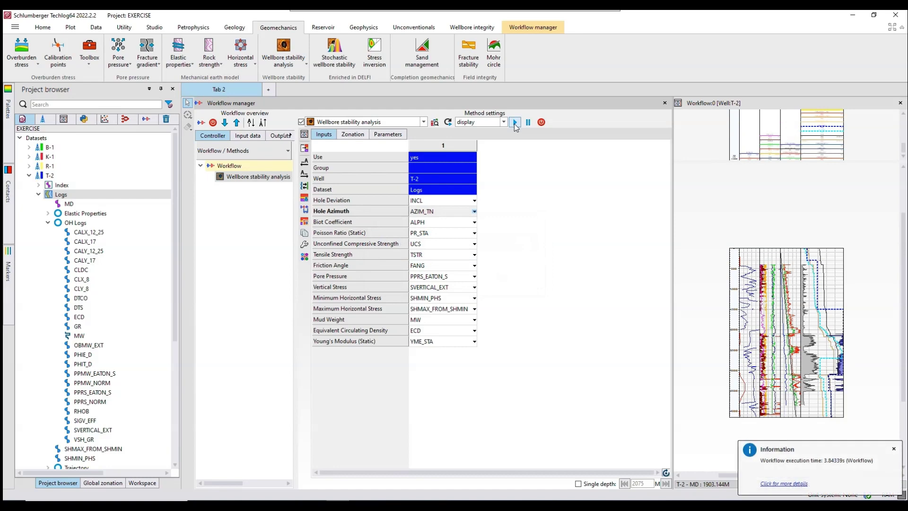
pyautogui.click(894, 449)
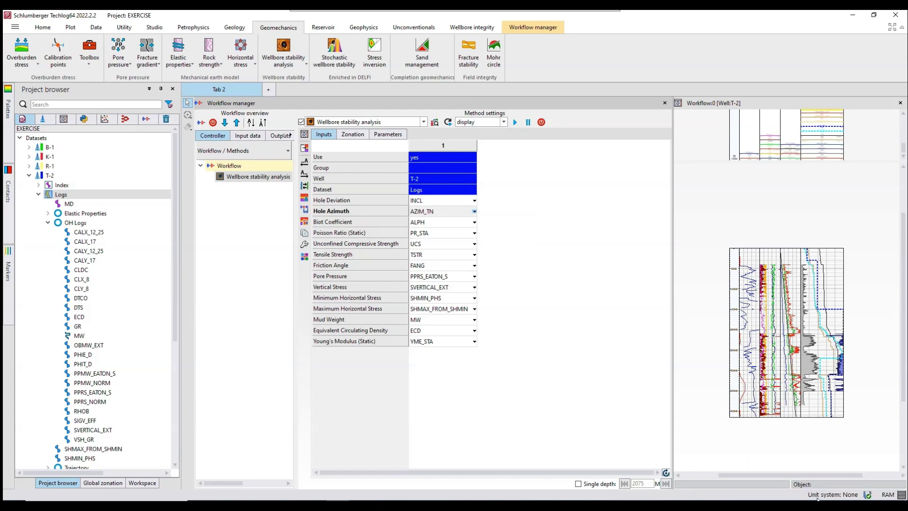
# Enlarge the T-2 result plot and examine the curves listed in the wellbore stability track's header
pyautogui.moveTo(846, 473); pyautogui.dragTo(898, 469)
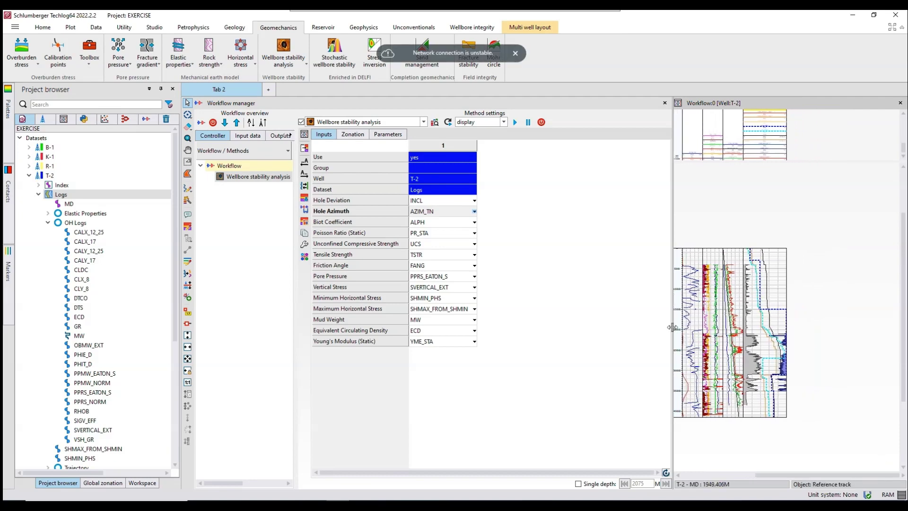
pyautogui.moveTo(672, 327); pyautogui.dragTo(504, 343)
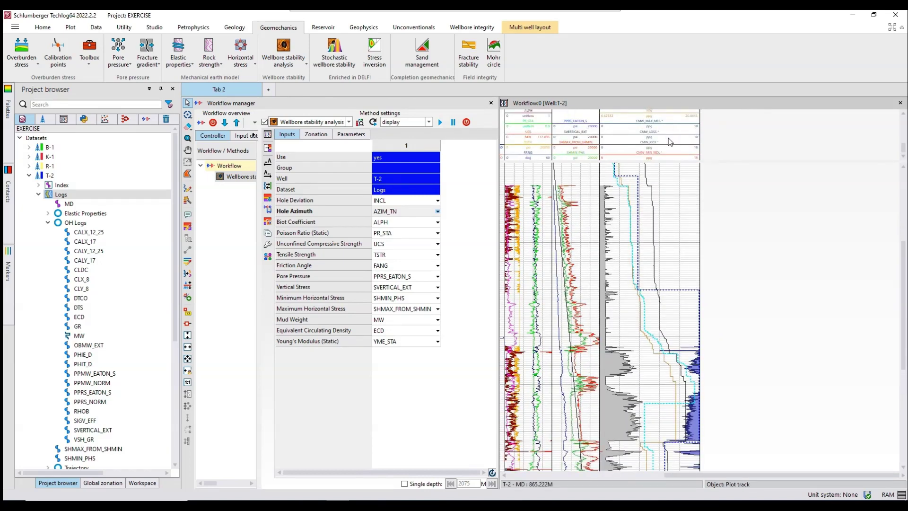
pyautogui.scroll(-4, 669, 141)
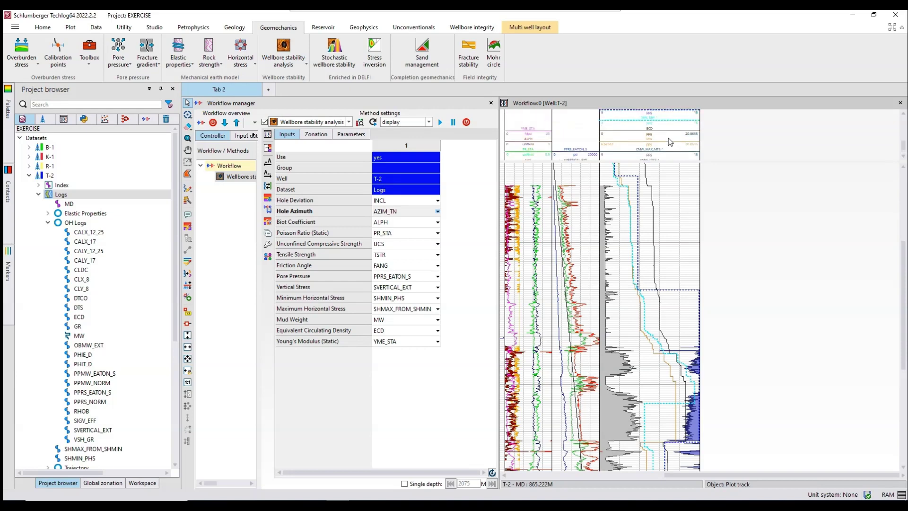
pyautogui.scroll(-4, 670, 141)
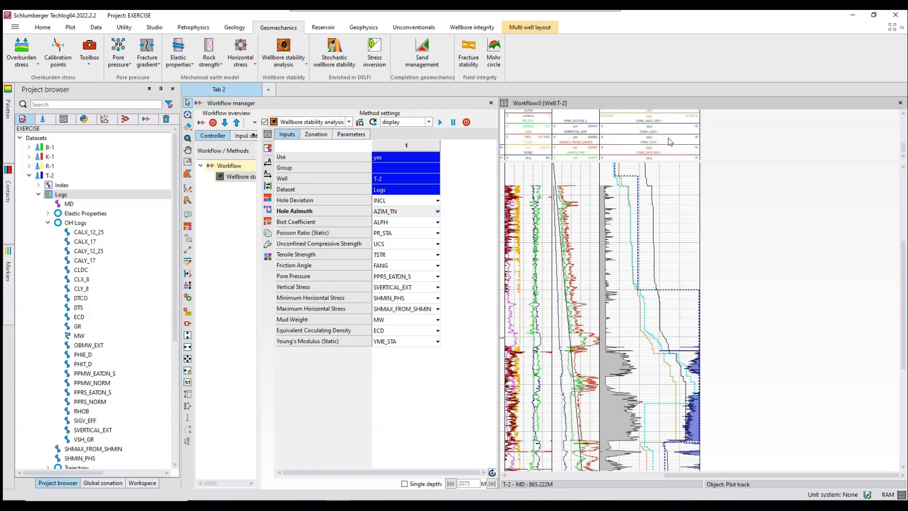
pyautogui.scroll(-4, 669, 141)
pyautogui.scroll(2, 669, 141)
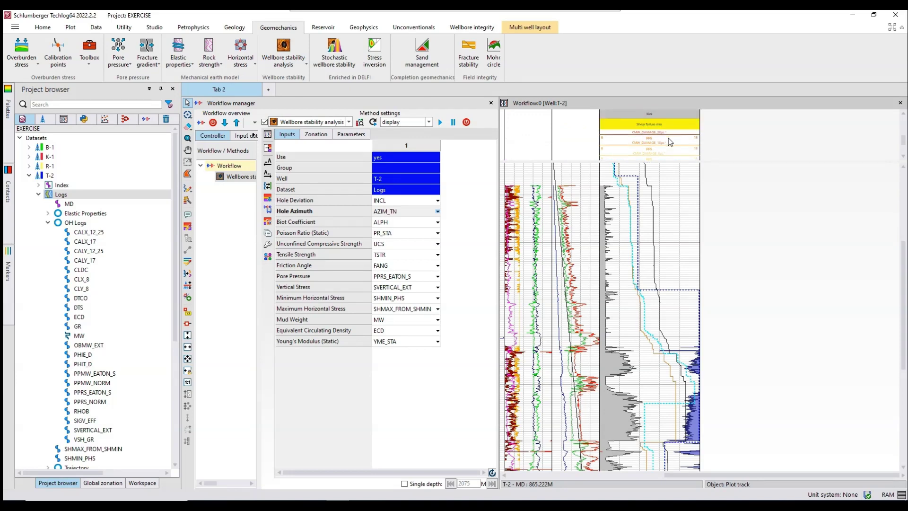
# Select the wellbore stability track's curves from the depth of damage curves through CMW_MIN_MDL and set their horizontal axis type to user
pyautogui.click(670, 139)
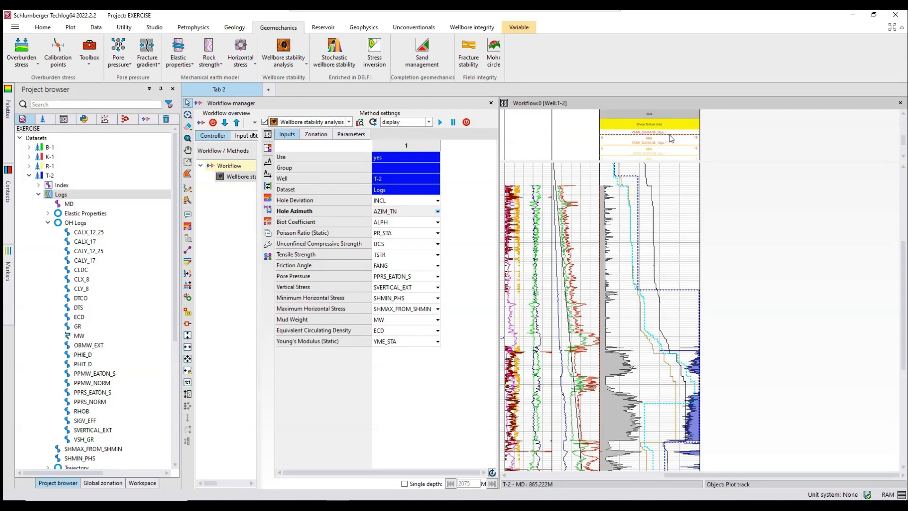
pyautogui.scroll(-5, 670, 138)
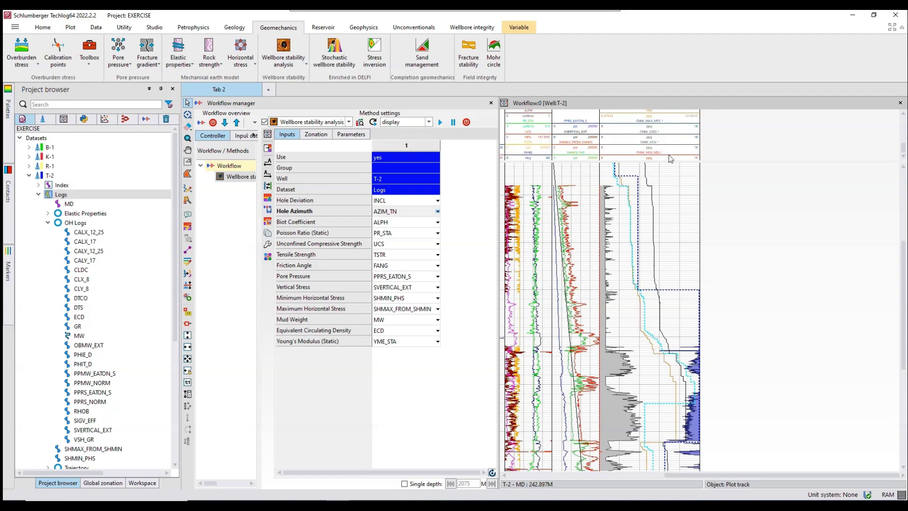
pyautogui.click(671, 159)
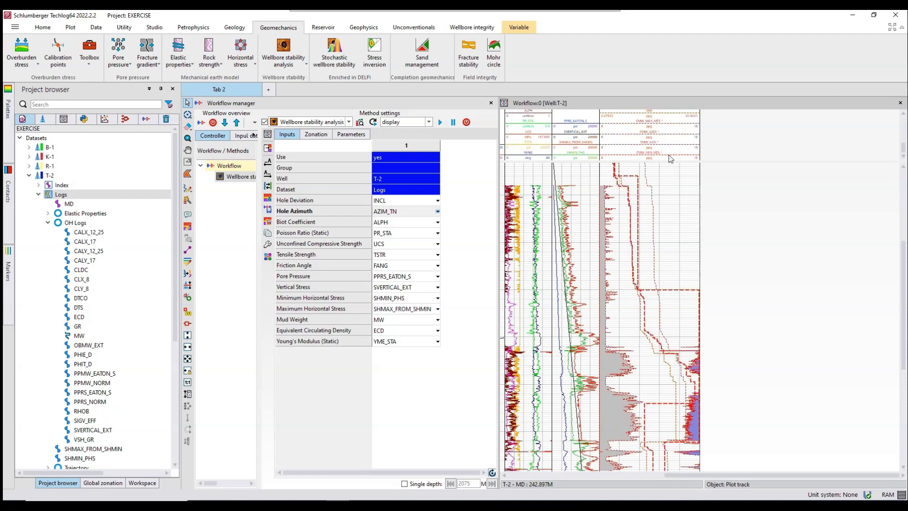
pyautogui.doubleClick(670, 159)
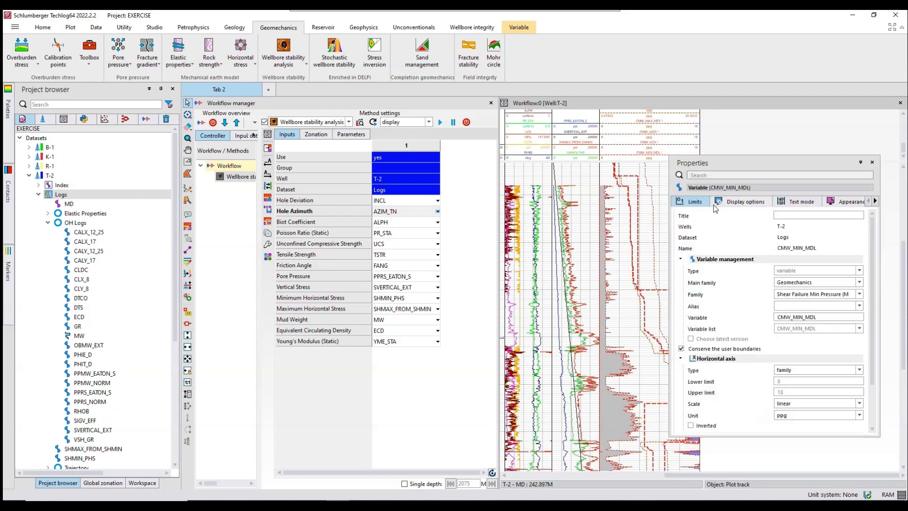
pyautogui.click(810, 373)
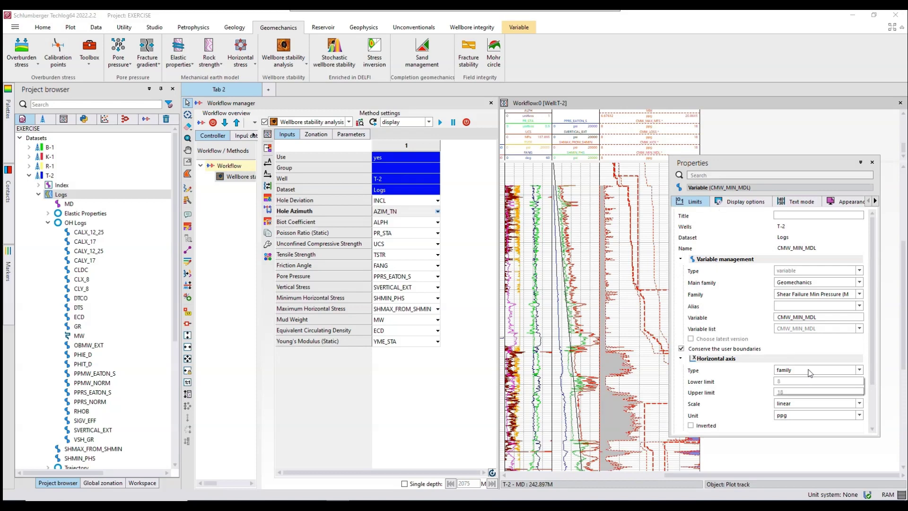
pyautogui.click(797, 385)
# Set the selected curves' horizontal axis unit to g/cc and upper limit to 4, and close their properties
pyautogui.click(812, 415)
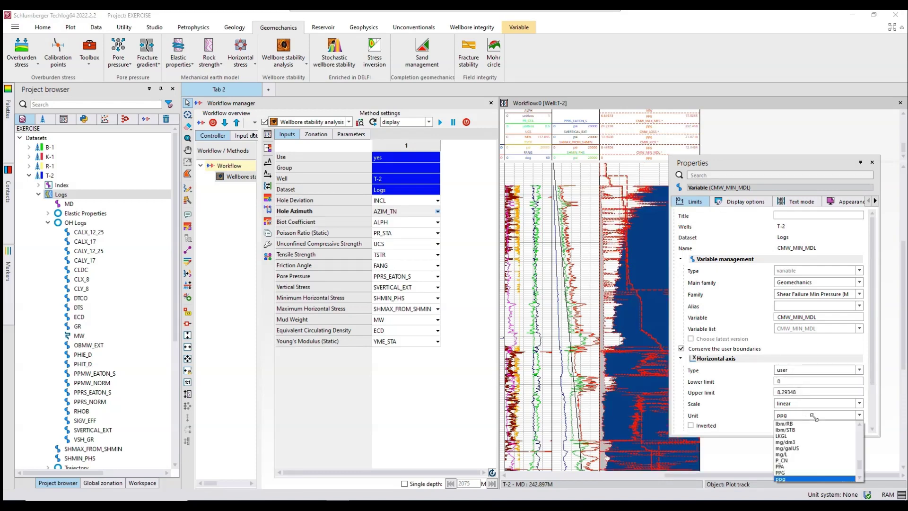
pyautogui.scroll(10, 813, 415)
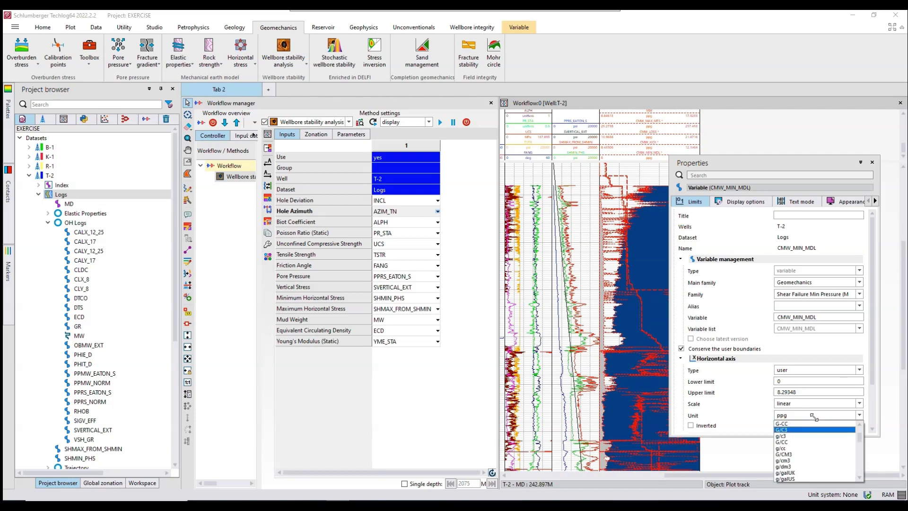
pyautogui.click(781, 448)
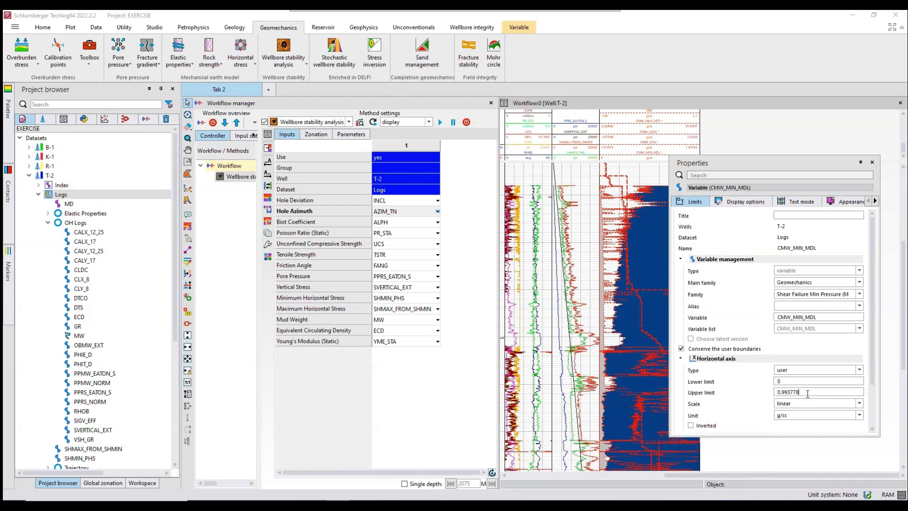
pyautogui.doubleClick(771, 394)
pyautogui.write('4')
pyautogui.press('Return')
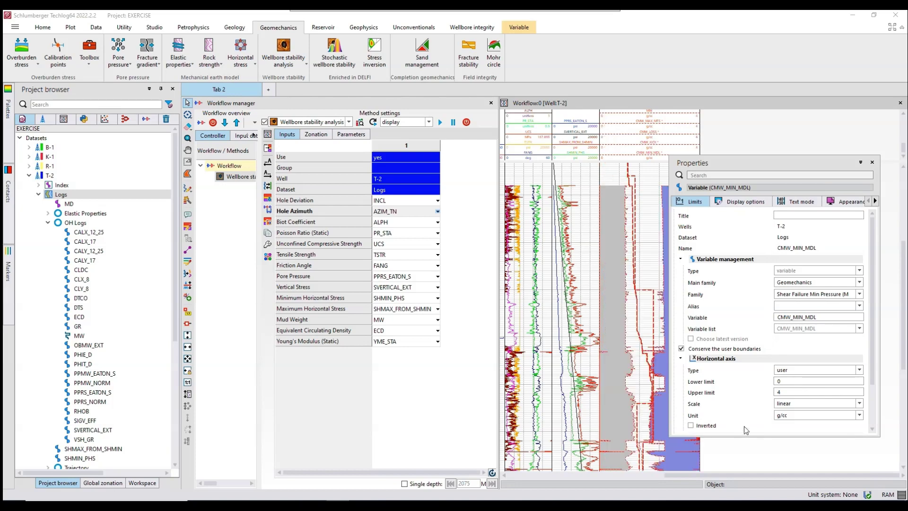
pyautogui.click(872, 163)
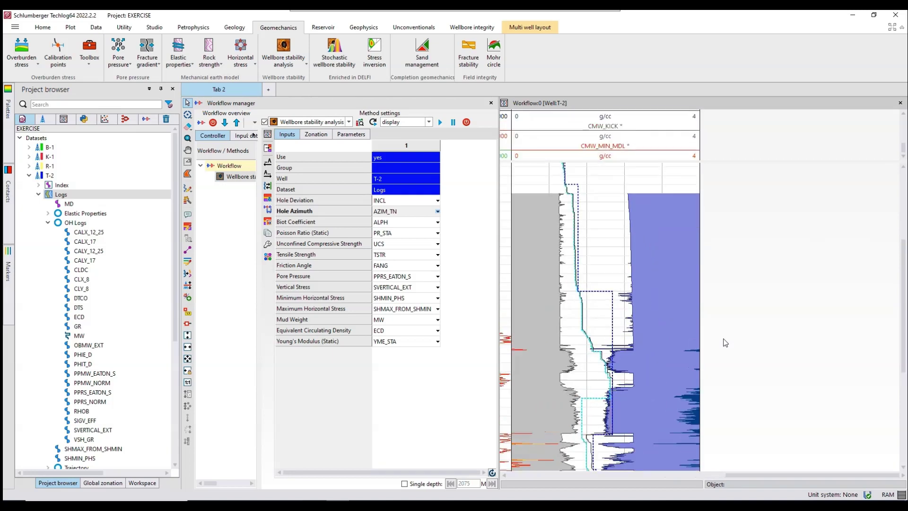
# Remove the MAX_MW and MIN_MW curves from the wellbore stability track of the T-2 plot
pyautogui.scroll(-1, 651, 130)
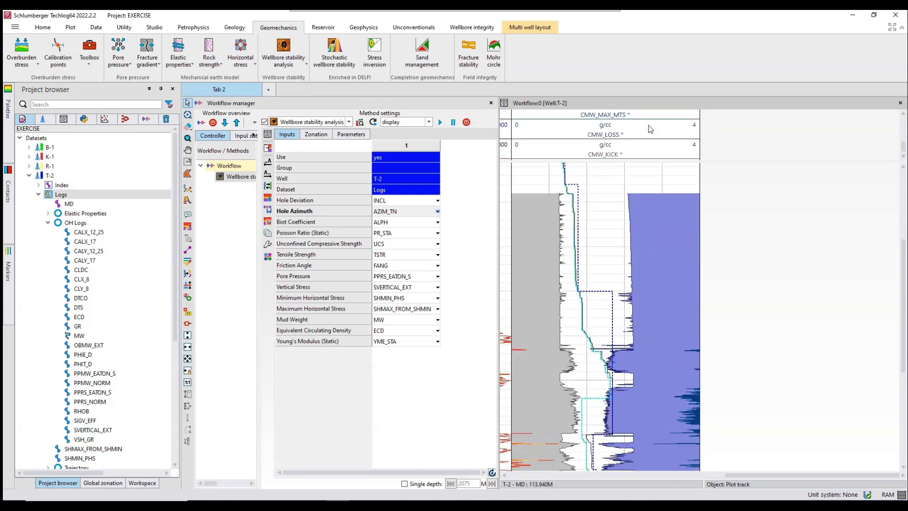
pyautogui.scroll(-3, 651, 129)
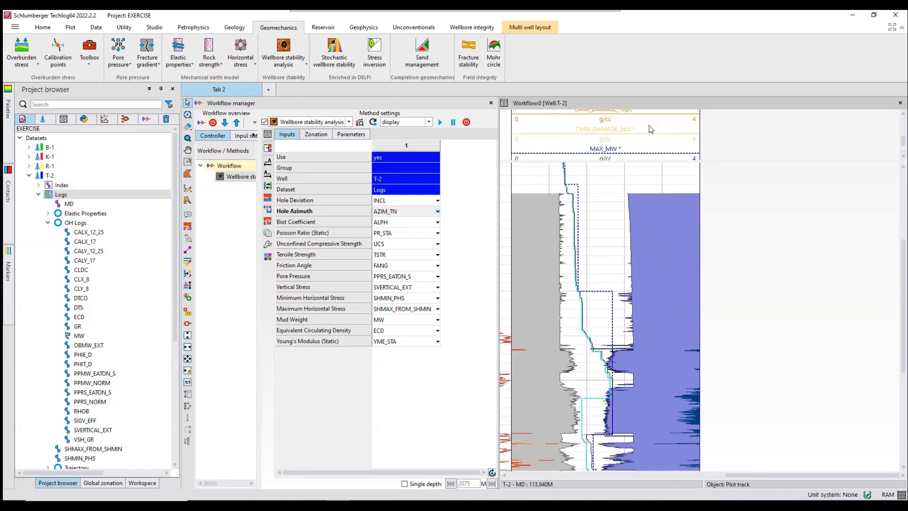
pyautogui.scroll(-3, 651, 129)
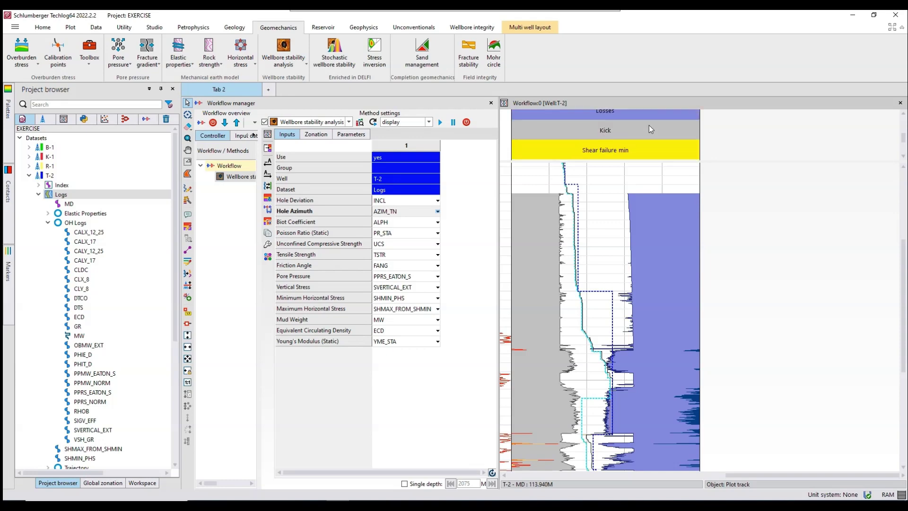
pyautogui.scroll(3, 651, 129)
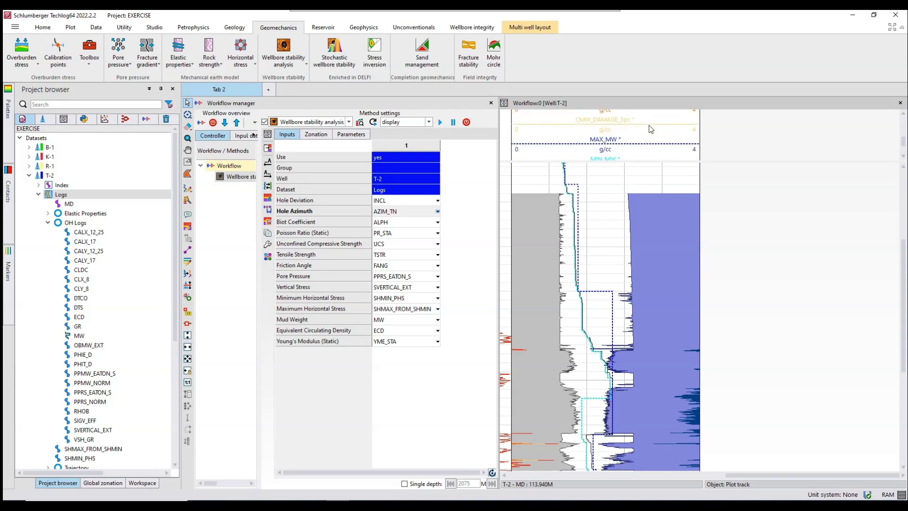
pyautogui.scroll(-1, 651, 129)
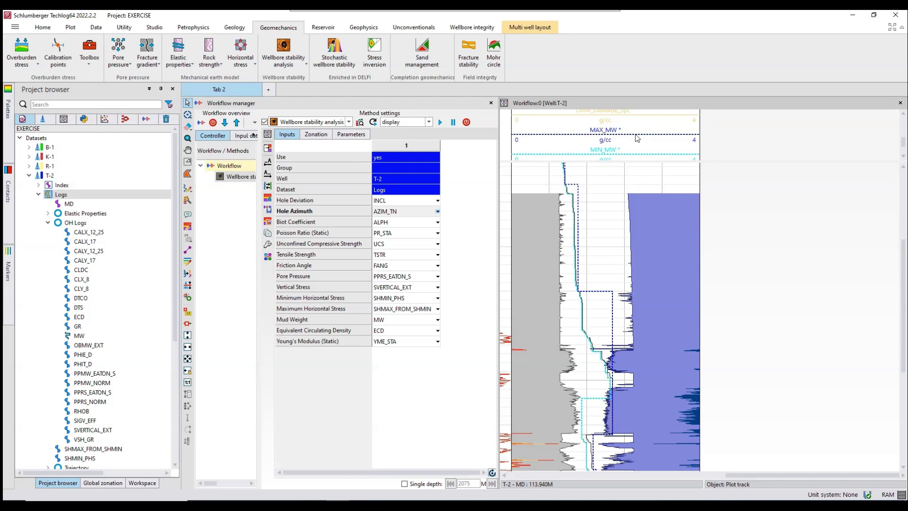
pyautogui.click(636, 138)
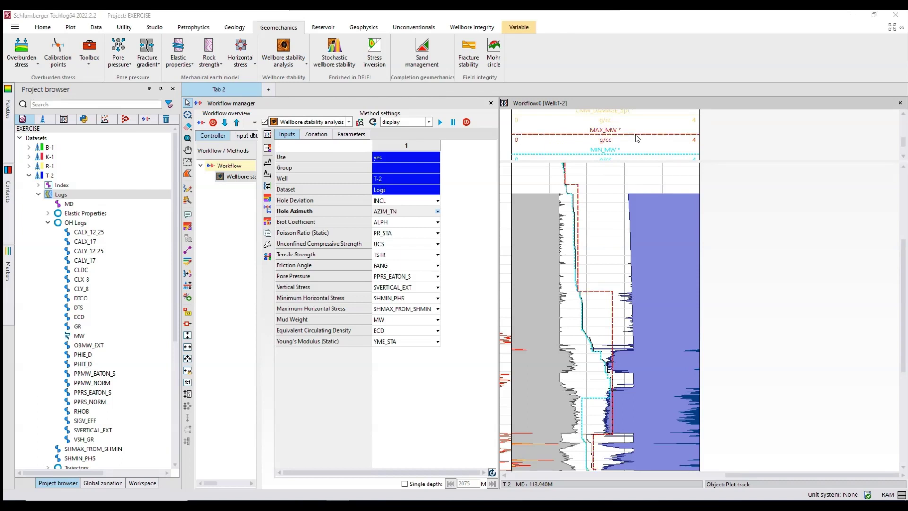
pyautogui.press('Delete')
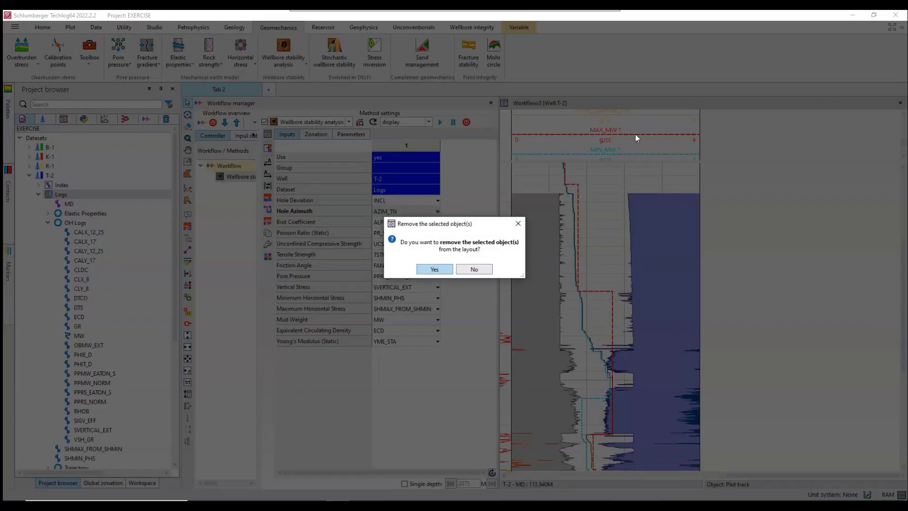
pyautogui.click(448, 269)
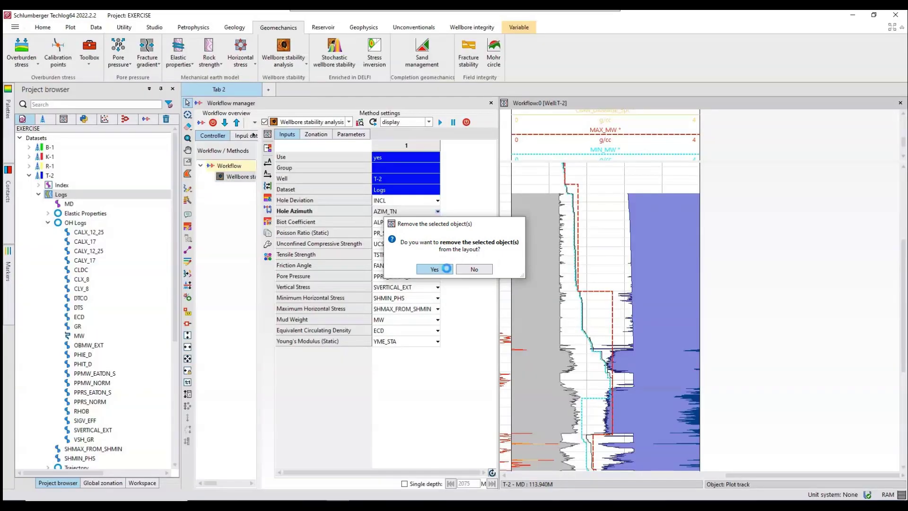
pyautogui.click(610, 157)
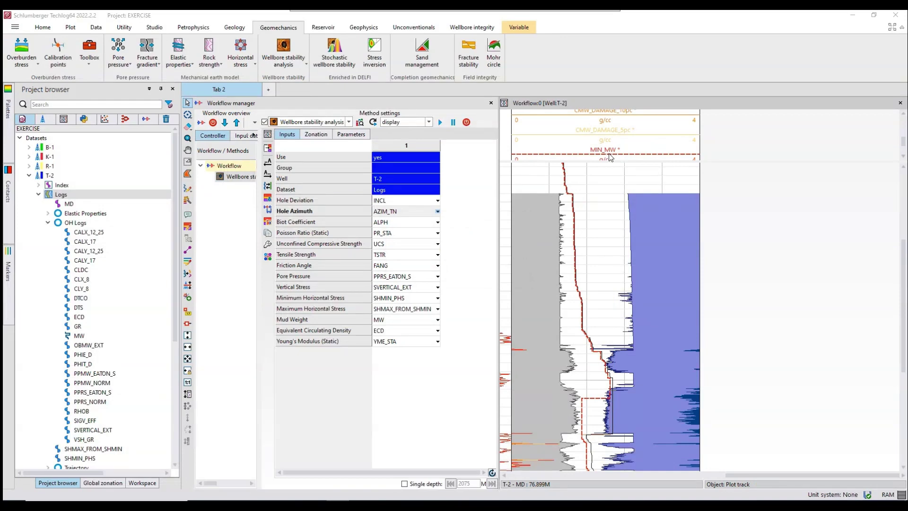
pyautogui.press('Delete')
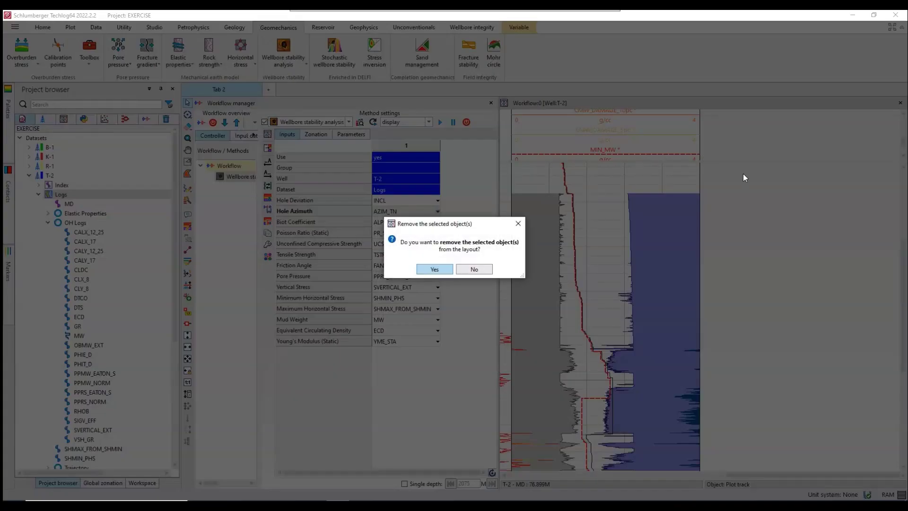
pyautogui.click(445, 270)
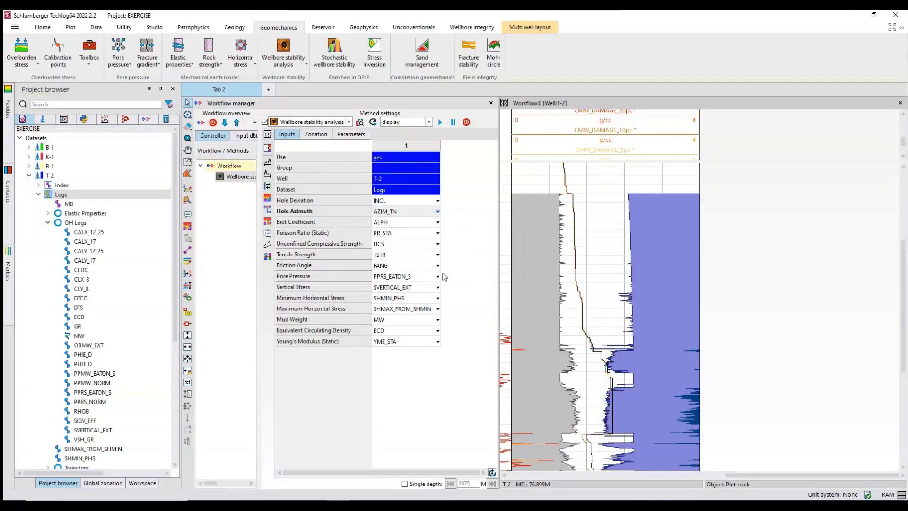
# Examine the mud weight window along the depth of well T-2 against the kick, losses and shear failure entries in the track header
pyautogui.scroll(-5, 737, 279)
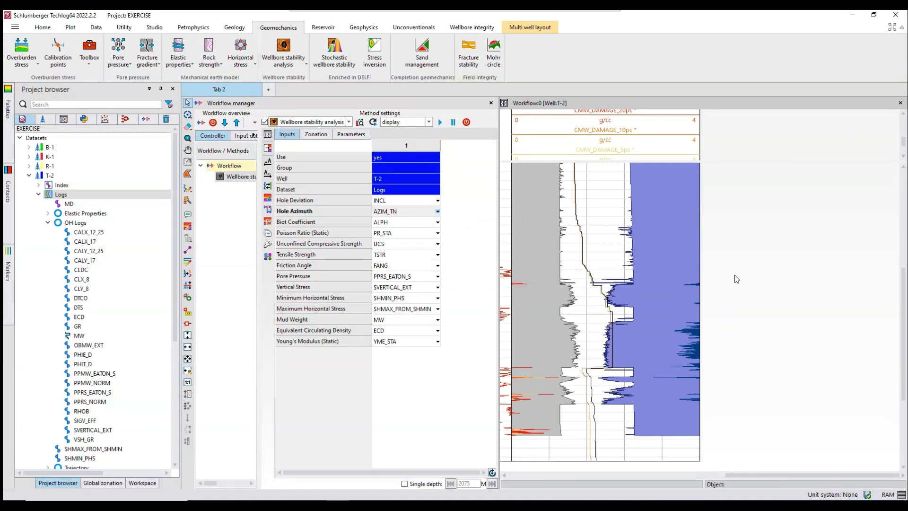
pyautogui.scroll(4, 737, 279)
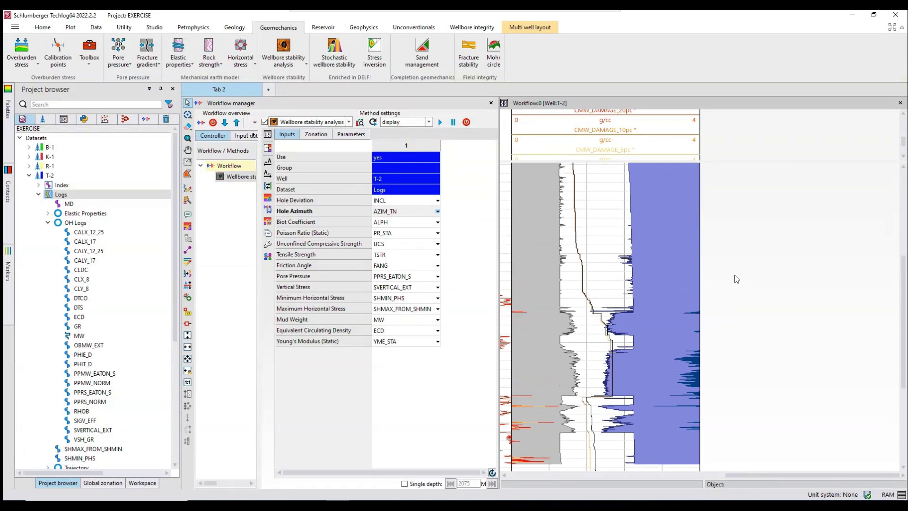
pyautogui.scroll(1, 736, 279)
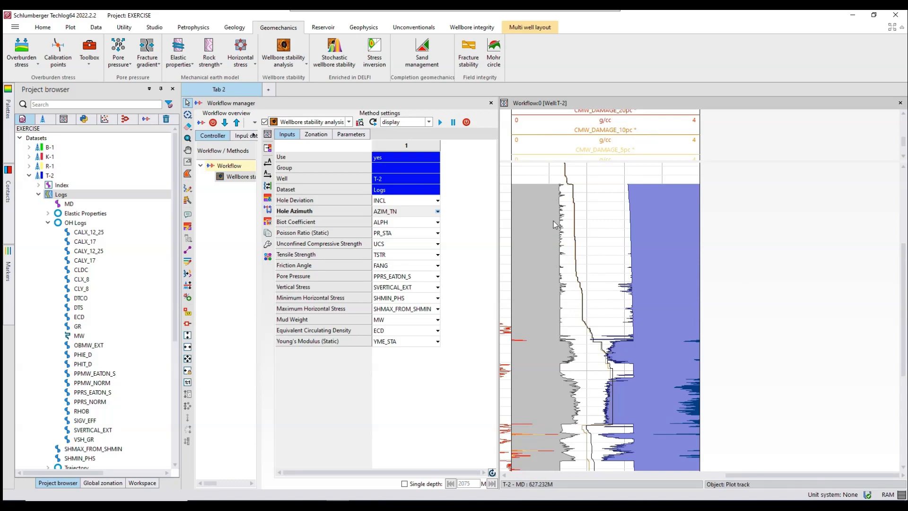
pyautogui.scroll(1, 632, 127)
pyautogui.scroll(3, 632, 131)
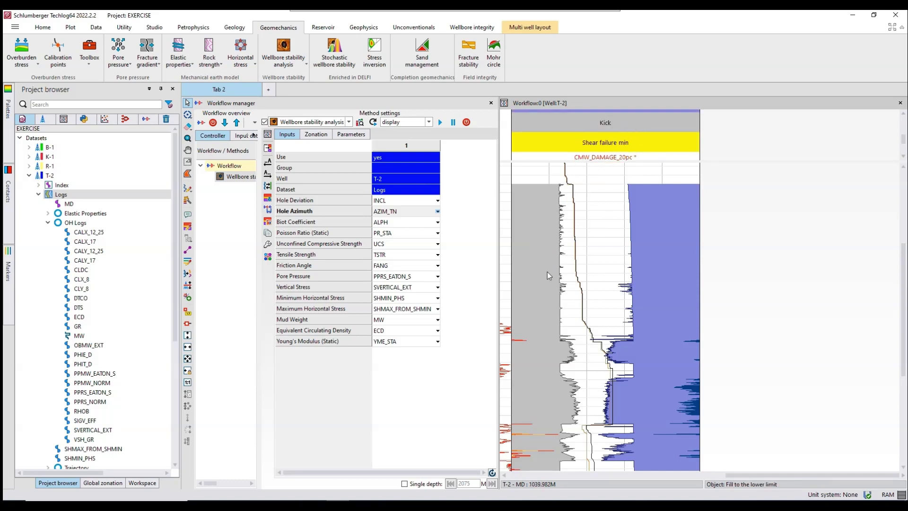
pyautogui.scroll(1, 654, 132)
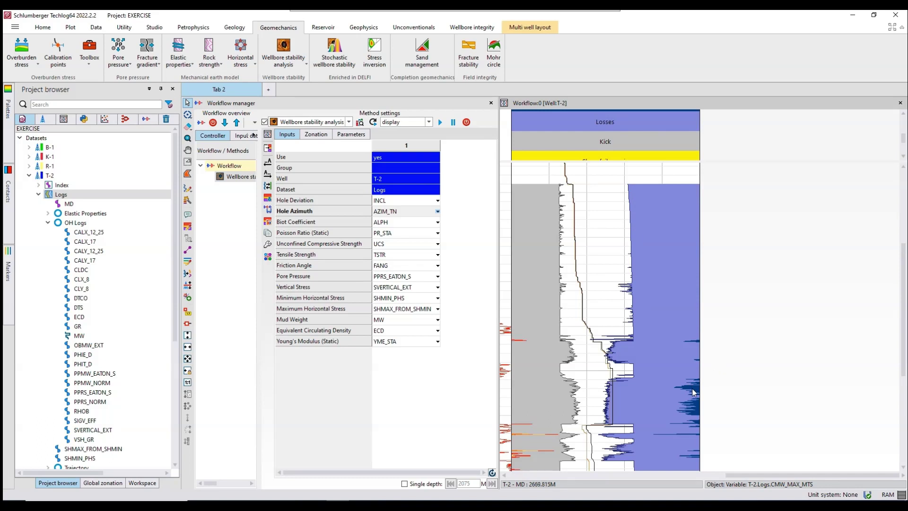
pyautogui.scroll(-1, 632, 143)
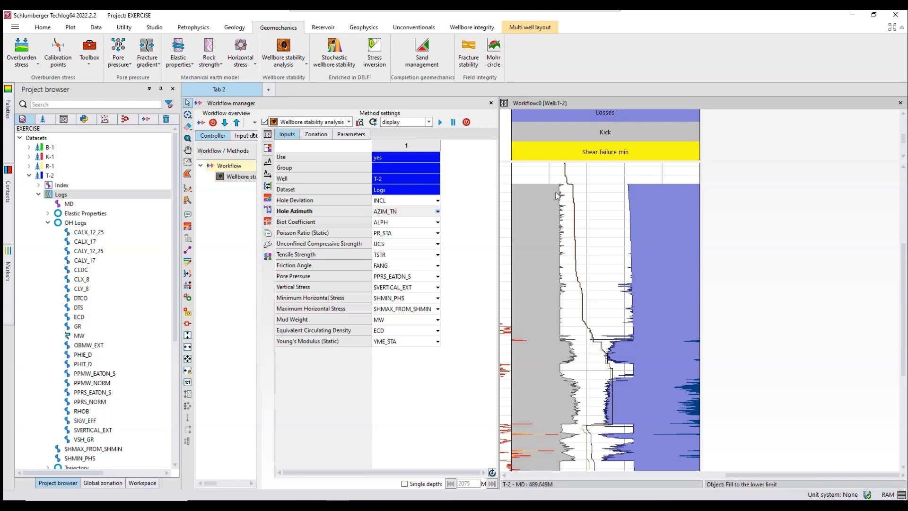
pyautogui.scroll(-1, 569, 244)
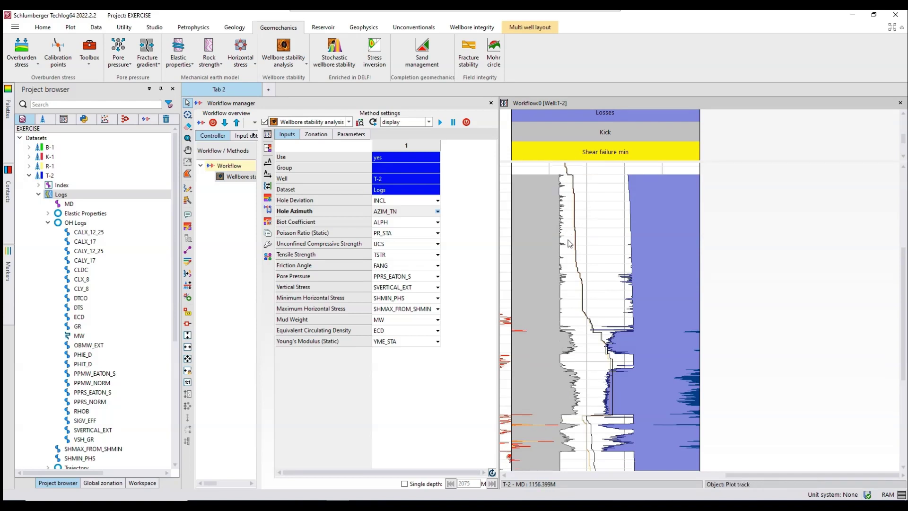
pyautogui.scroll(-1, 568, 239)
pyautogui.scroll(-1, 568, 239)
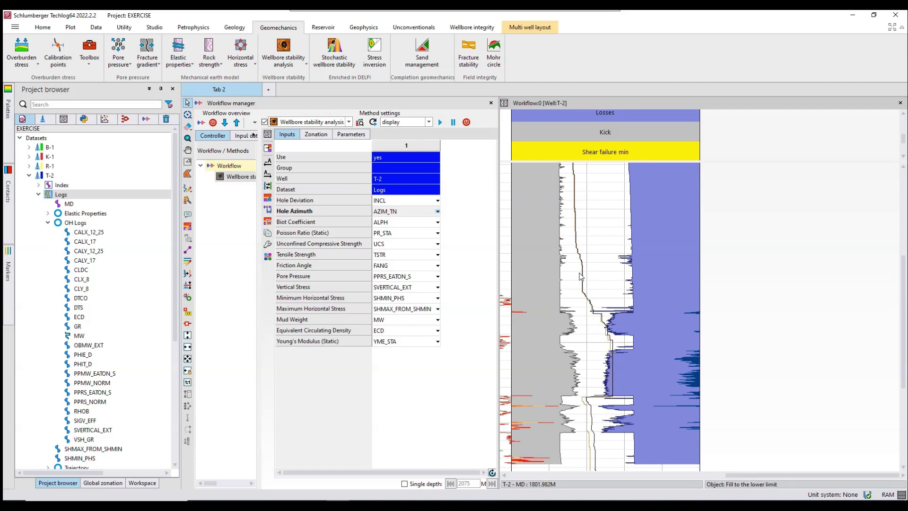
pyautogui.scroll(1, 580, 276)
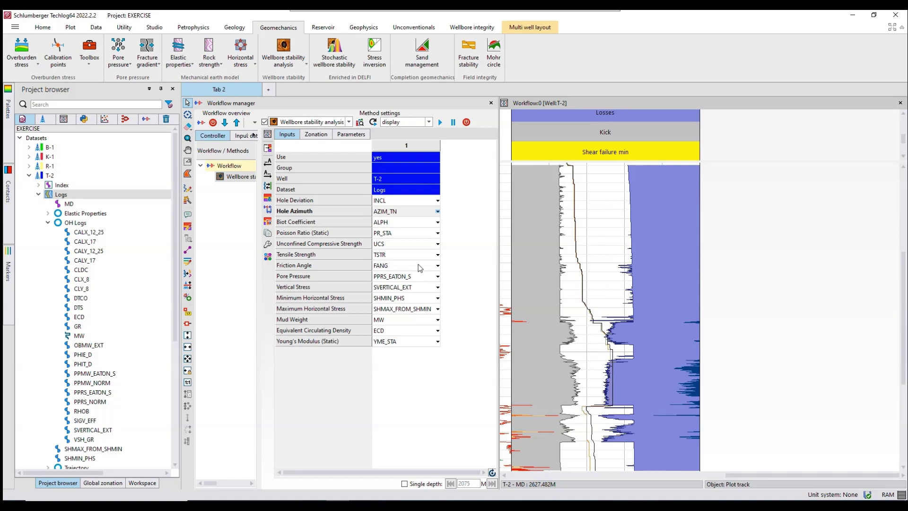
# Clear the Biot Coefficient input and rerun the wellbore stability analysis with the existing parameters
pyautogui.click(402, 222)
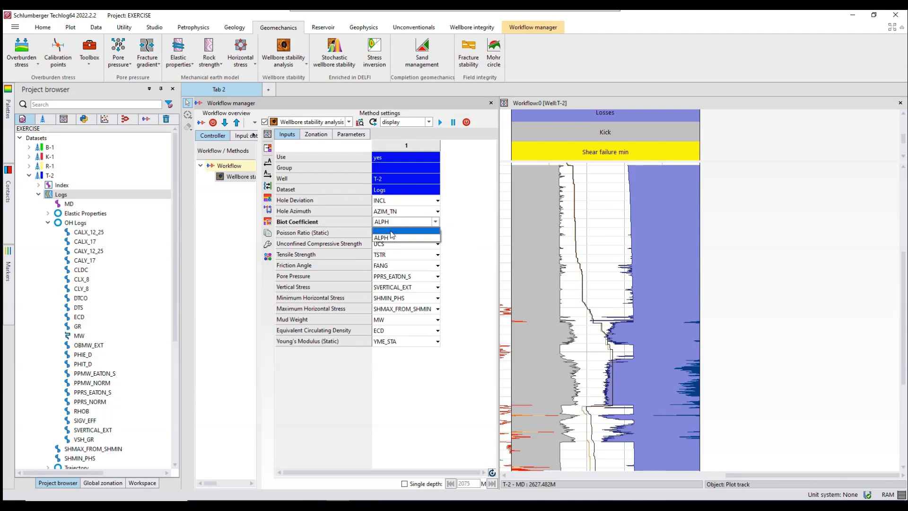
pyautogui.click(392, 232)
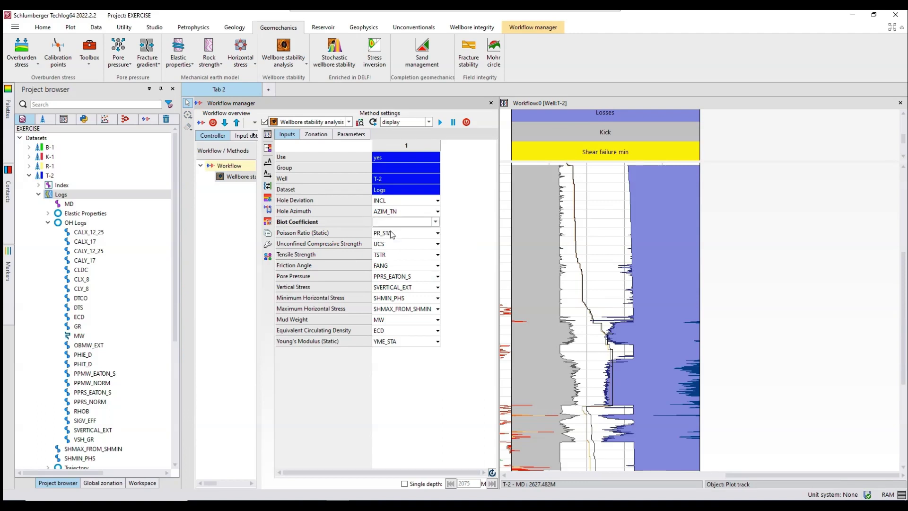
pyautogui.click(356, 136)
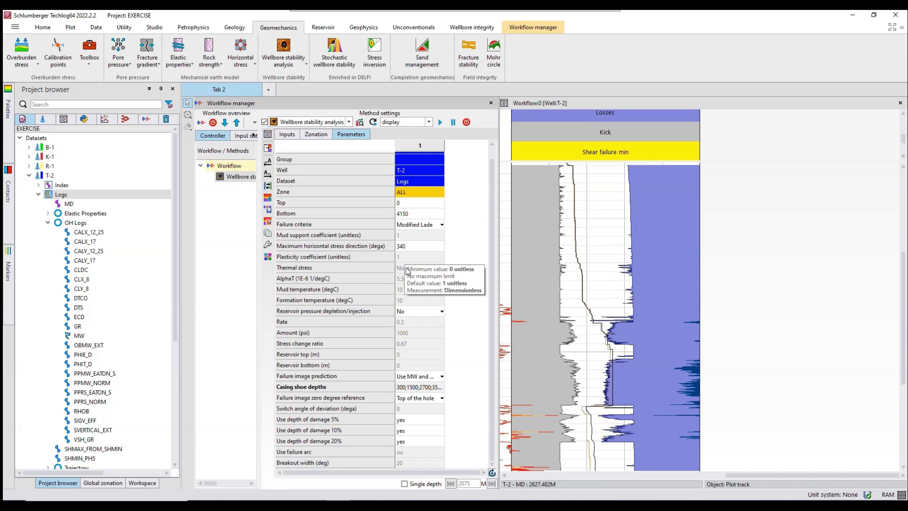
pyautogui.click(441, 124)
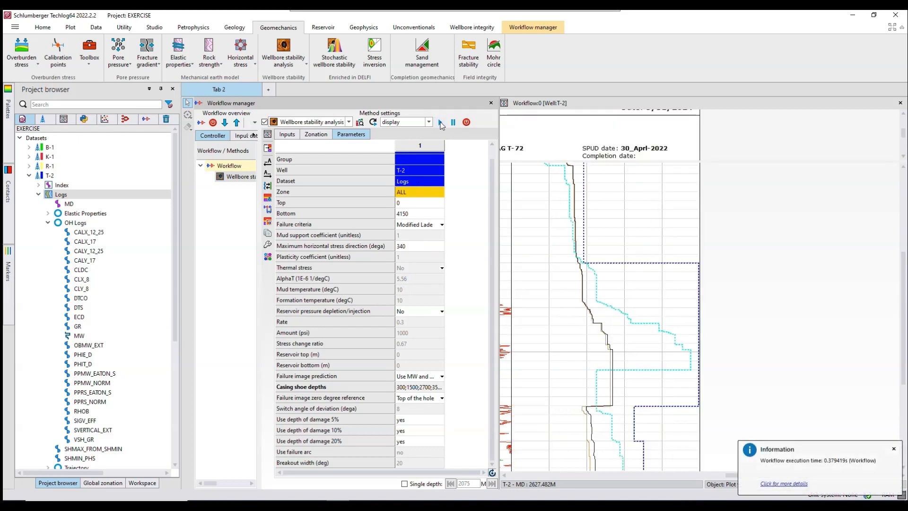
# Assign ALPH as the Biot Coefficient input again
pyautogui.click(287, 137)
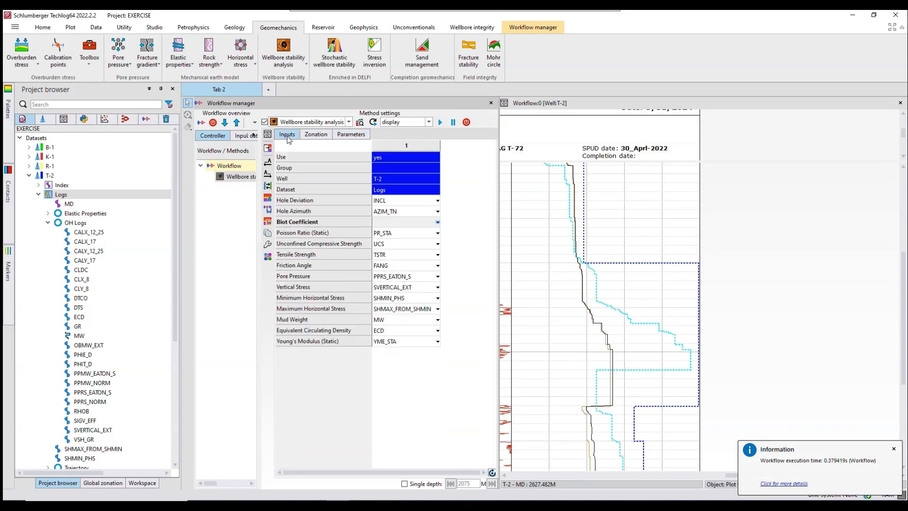
pyautogui.click(387, 225)
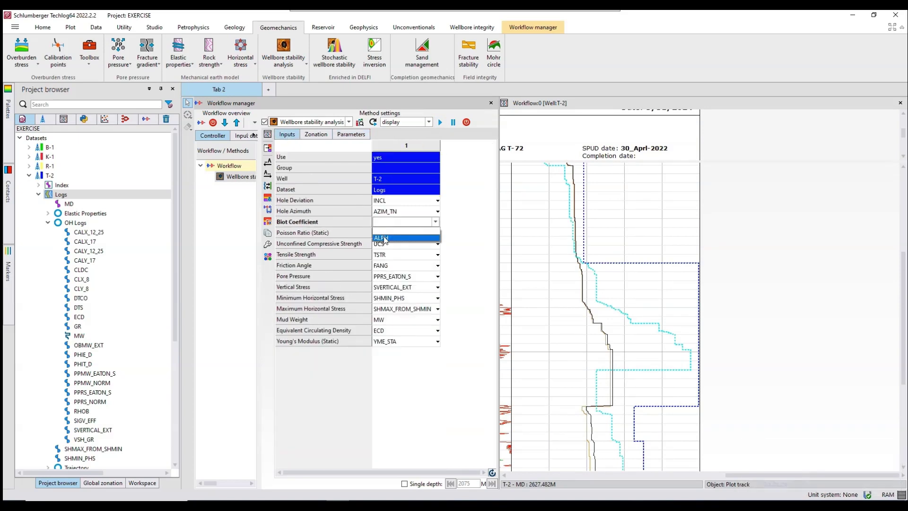
pyautogui.click(386, 239)
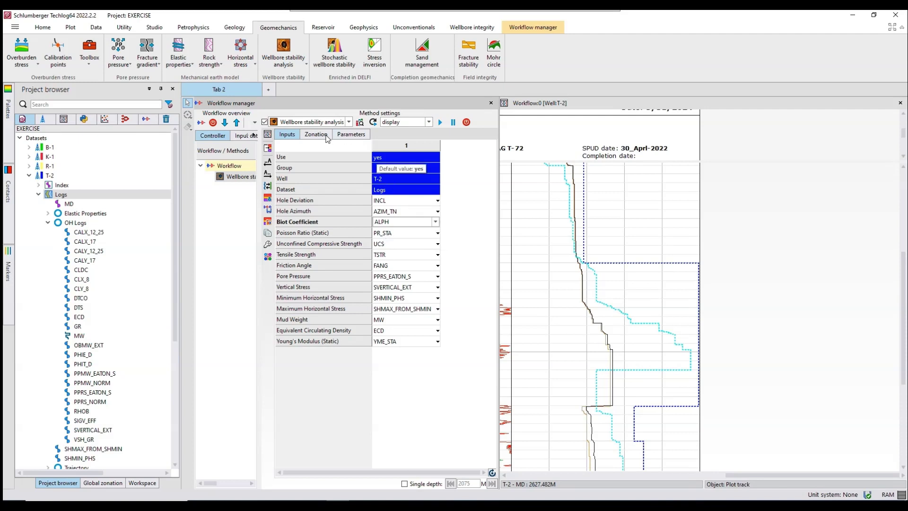
# Set the failure criteria parameter for well T-2 to Mohr Coulomb
pyautogui.click(350, 134)
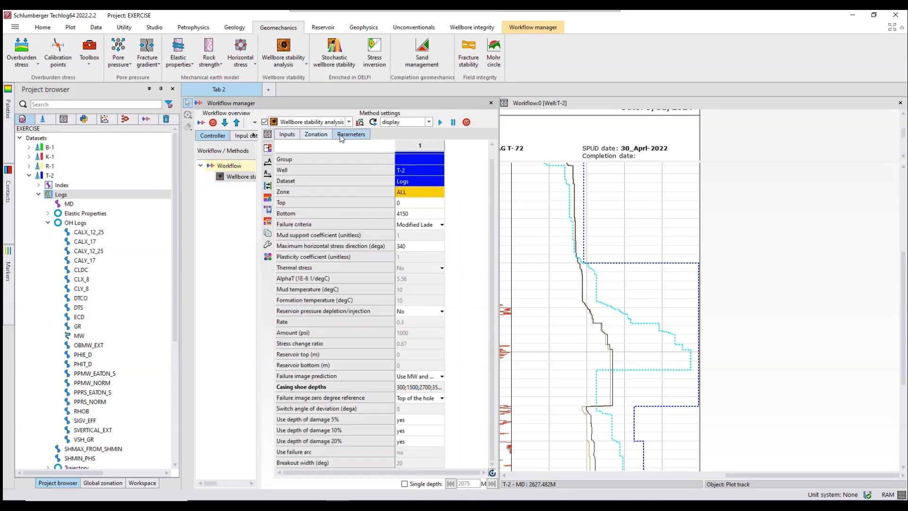
pyautogui.click(426, 225)
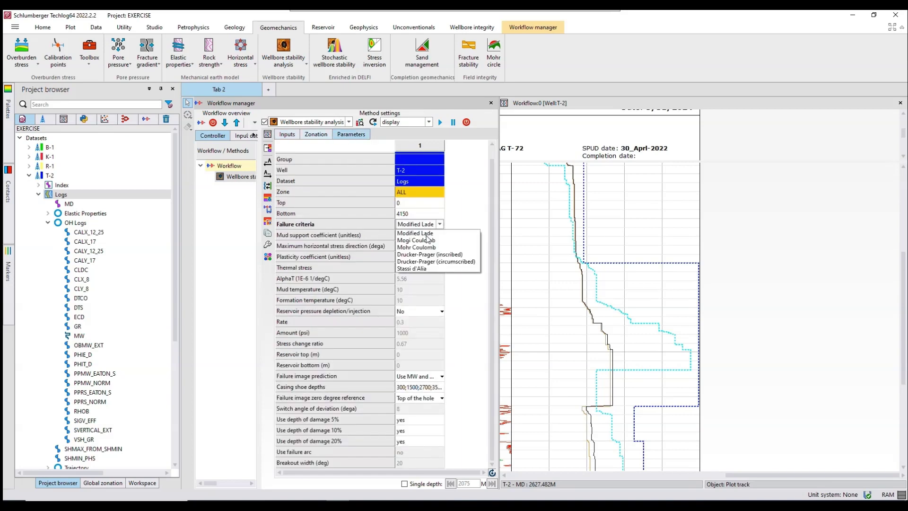
pyautogui.click(429, 248)
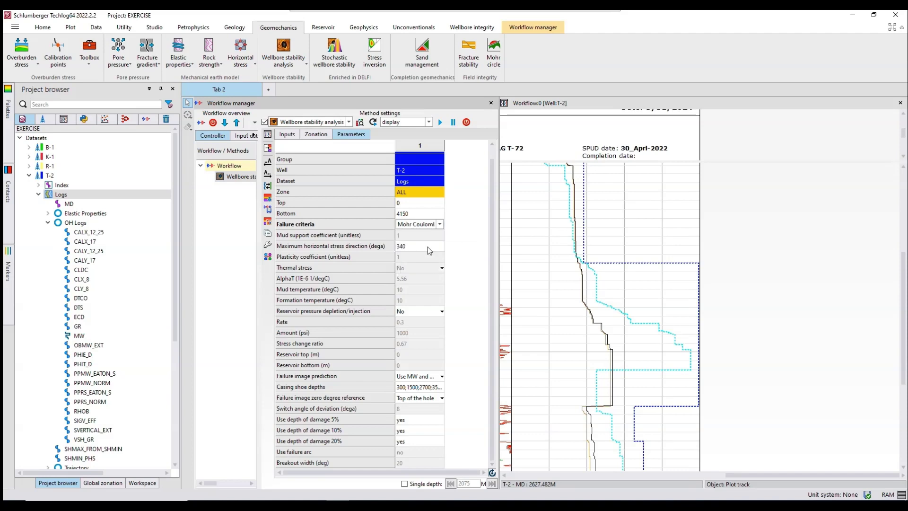